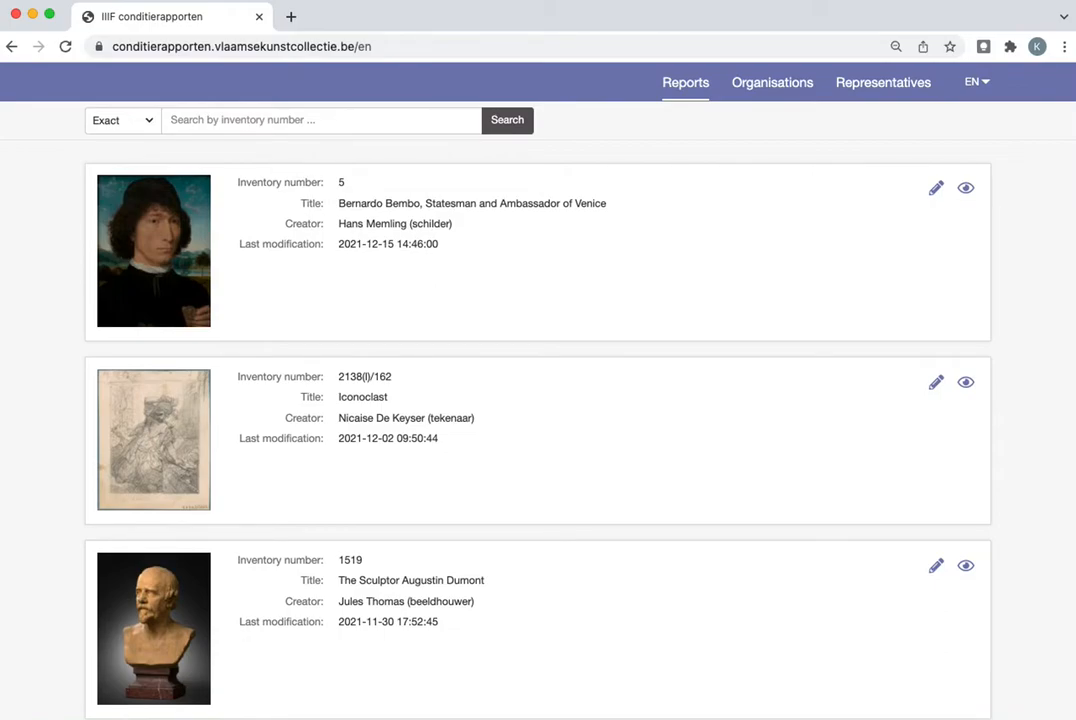
Look through the organisations and representatives pages, including the blank form for adding an organisation, and return to the reports overview
left_click(978, 84)
left_click(974, 84)
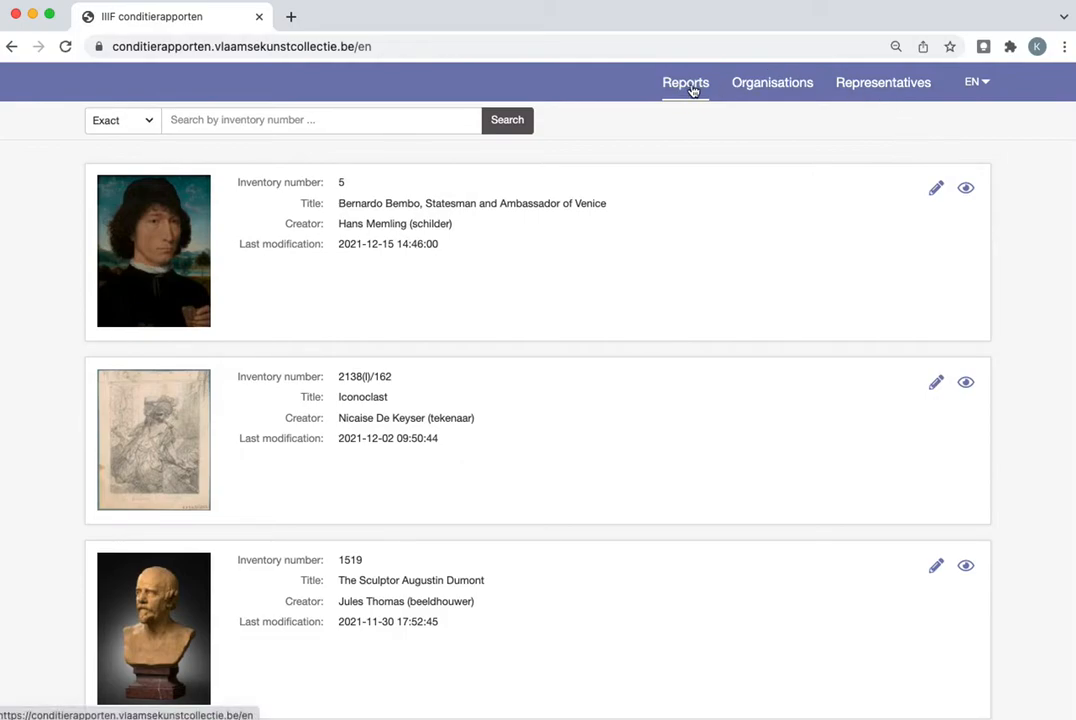
left_click(768, 90)
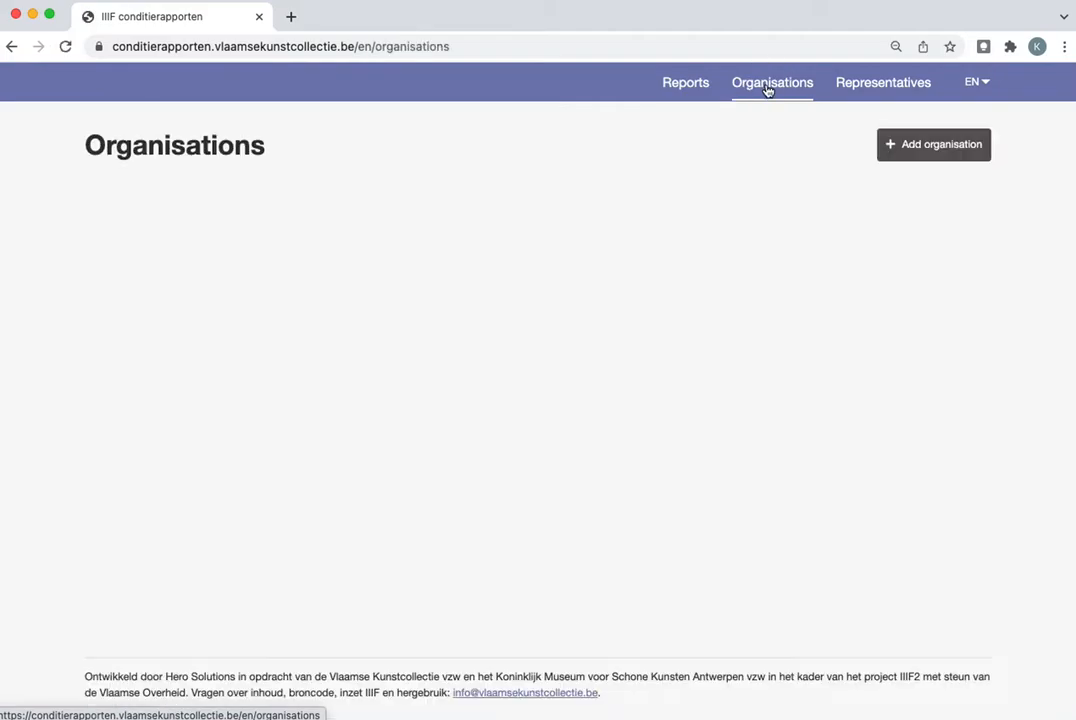
left_click(884, 93)
left_click(764, 87)
left_click(965, 150)
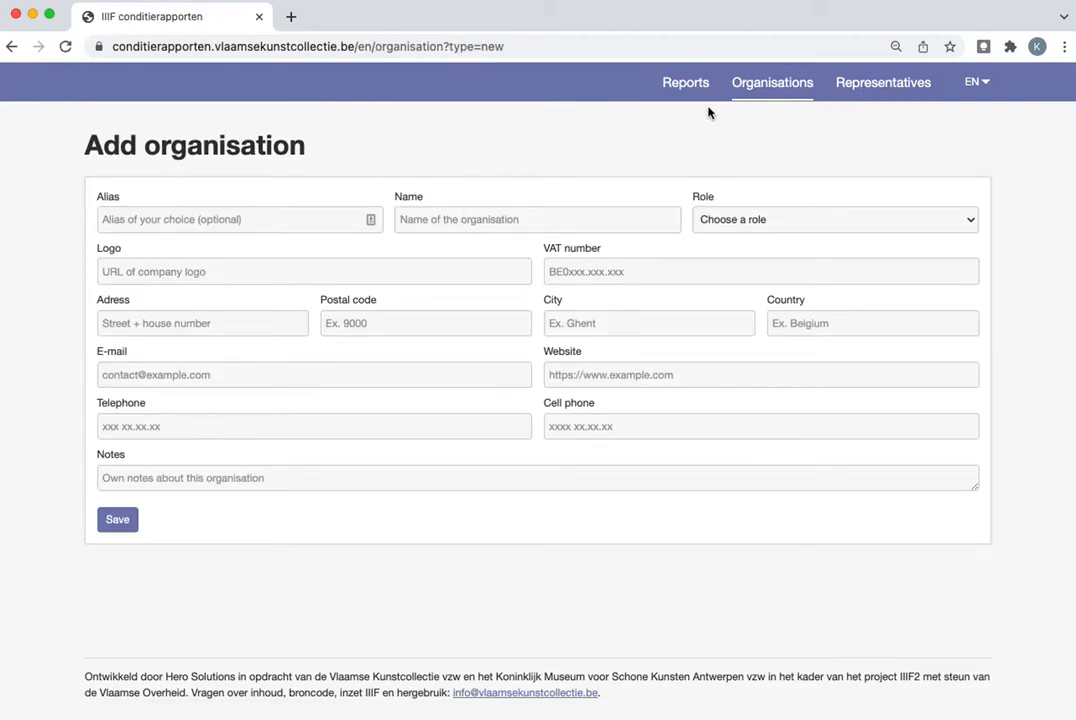
left_click(688, 84)
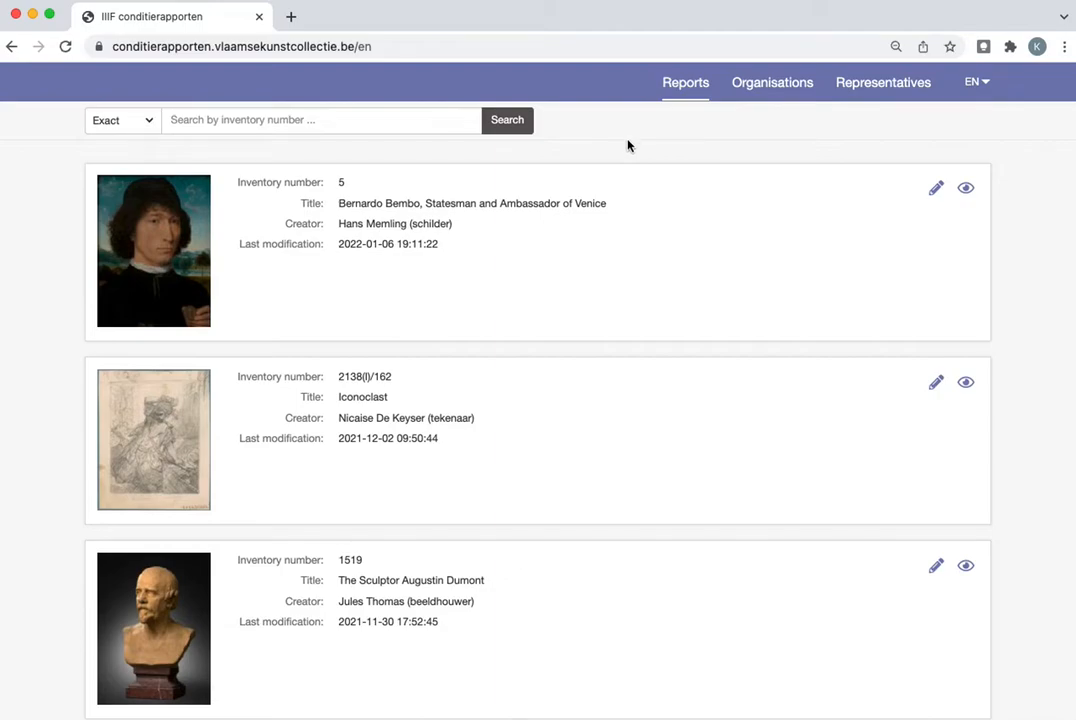
Review the edit form and the list of saved reports for the Bernardo Bembo portrait with inventory number 5
left_click(936, 191)
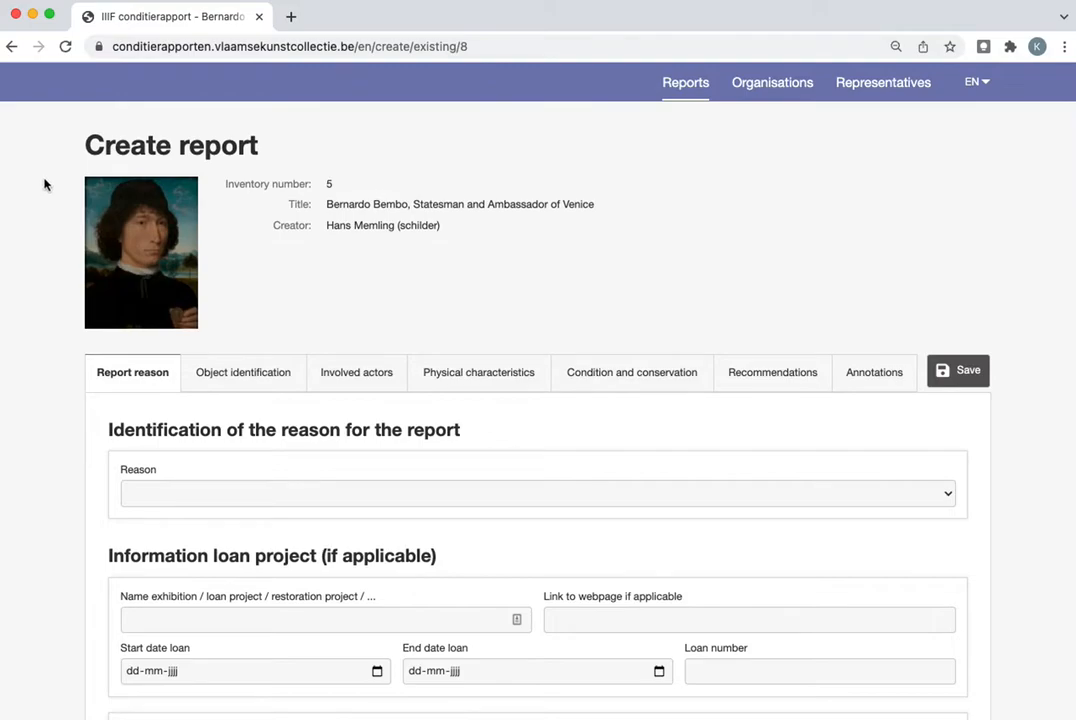
scroll(40, 183, "down", 4)
scroll(38, 185, "up", 4)
left_click(12, 46)
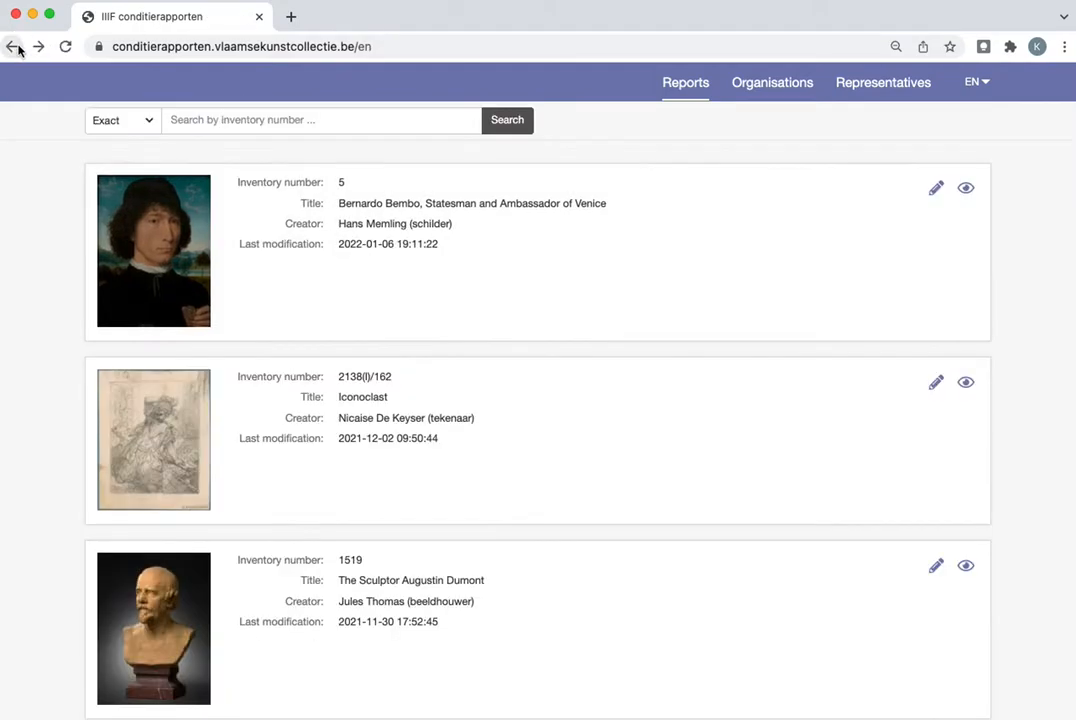
left_click(966, 190)
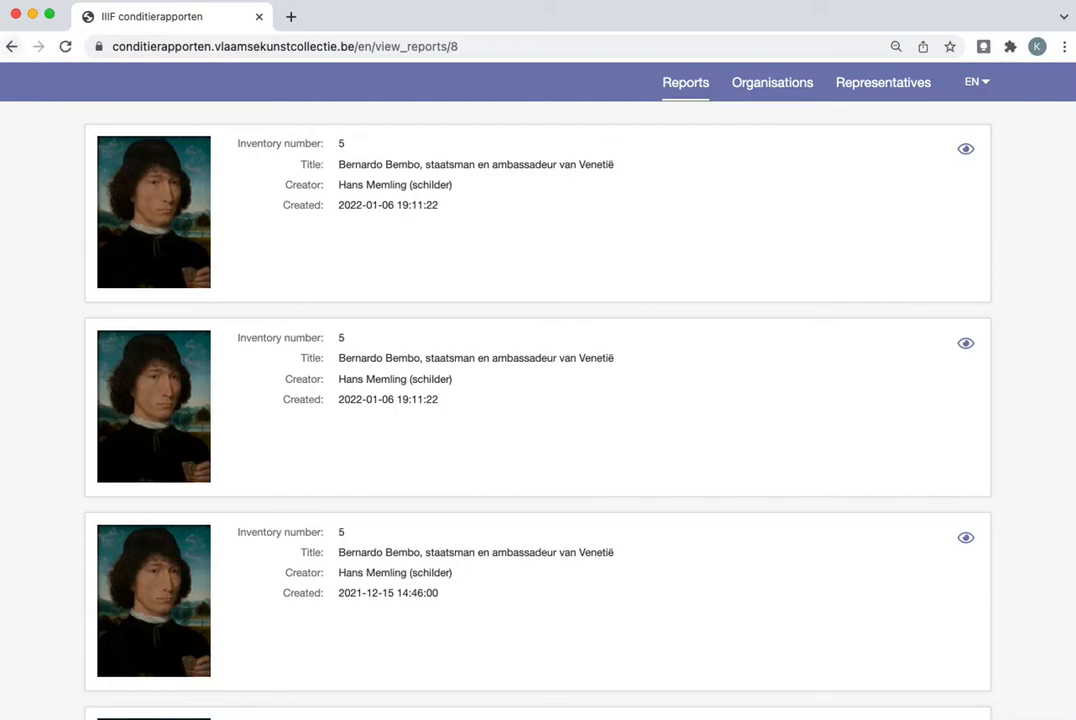
left_click(12, 47)
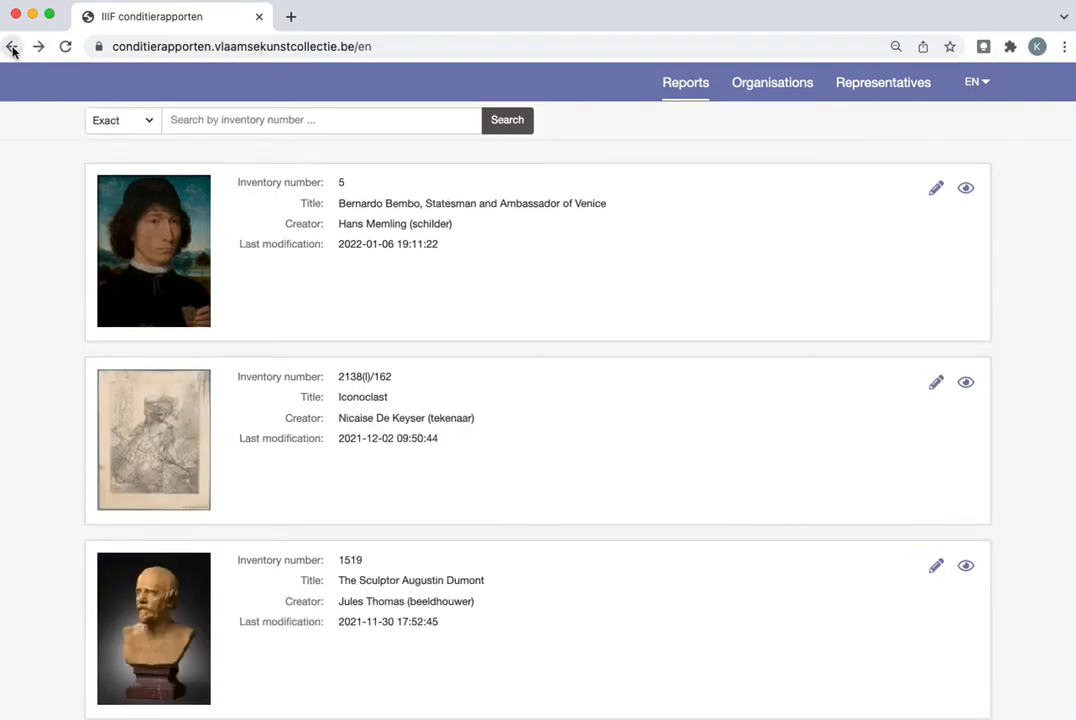
Search the reports for the exact inventory number 5
left_click(238, 119)
left_click(55, 151)
left_click(243, 121)
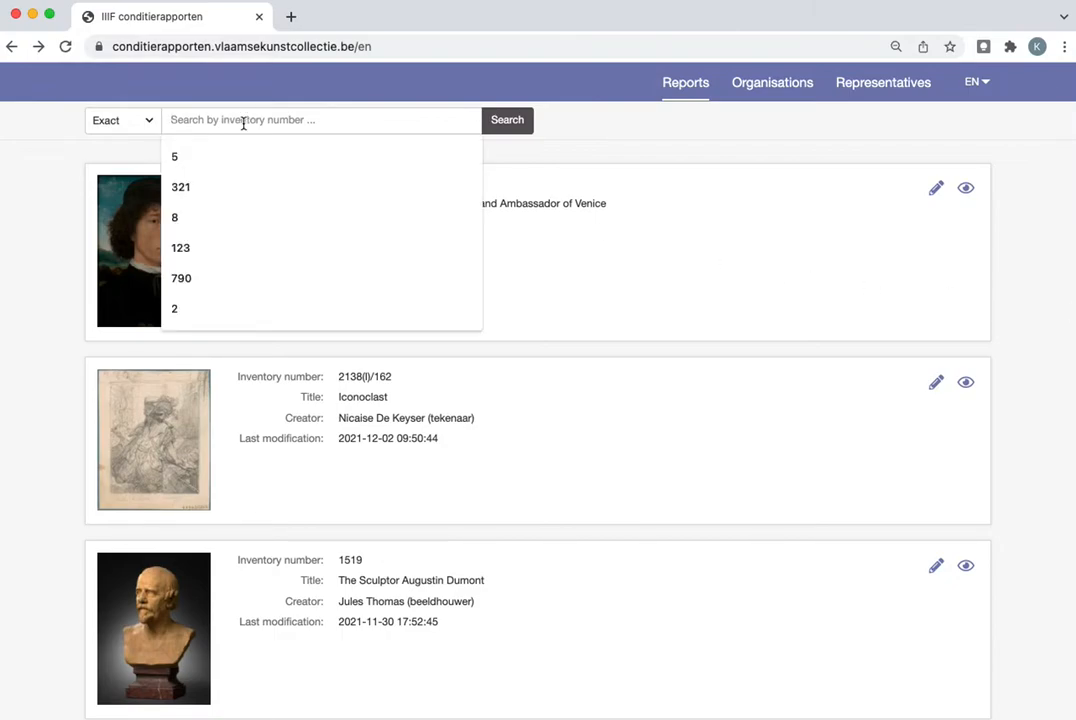
type("5")
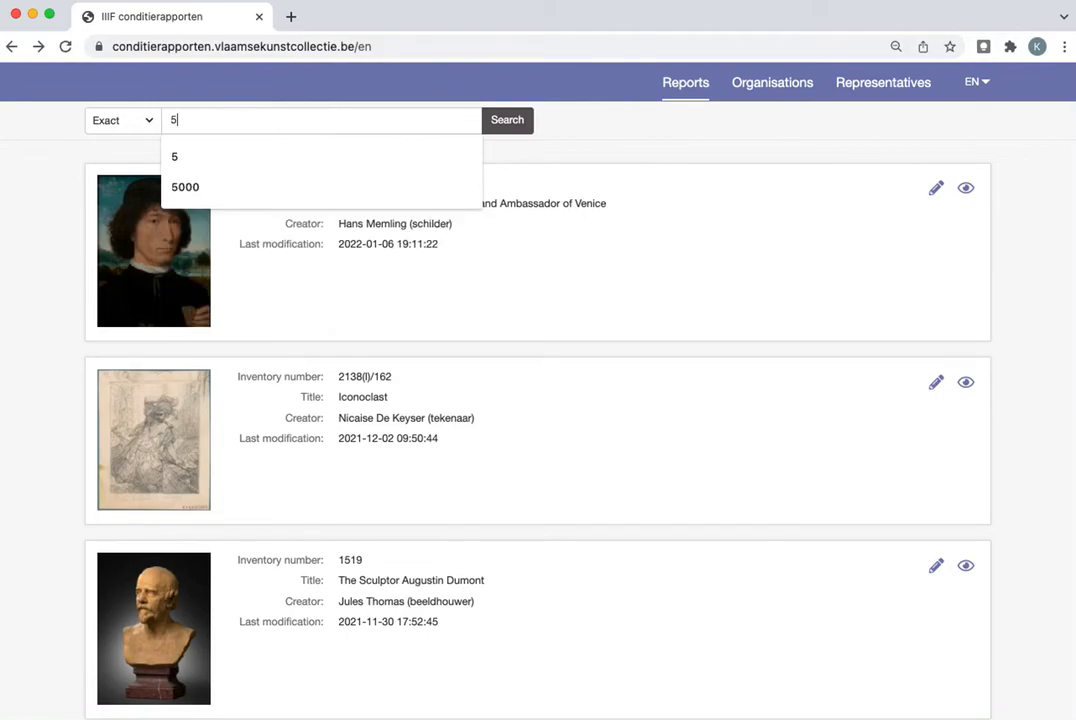
key("Return")
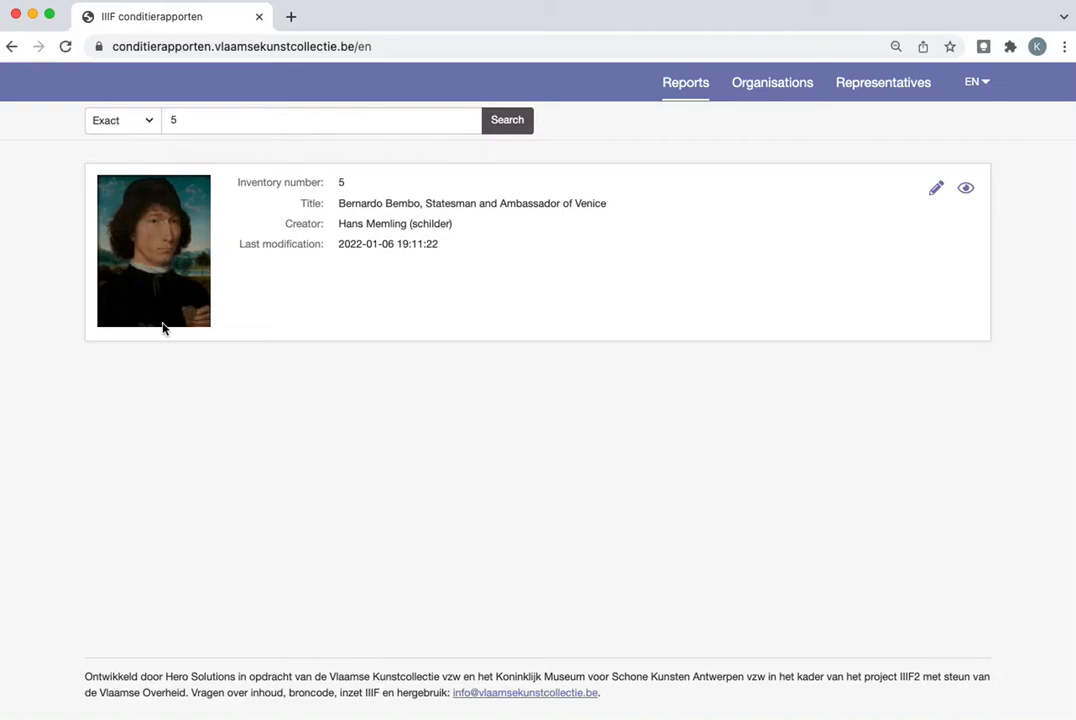
Replace the search term and search for the exact inventory number 321
left_click(205, 122)
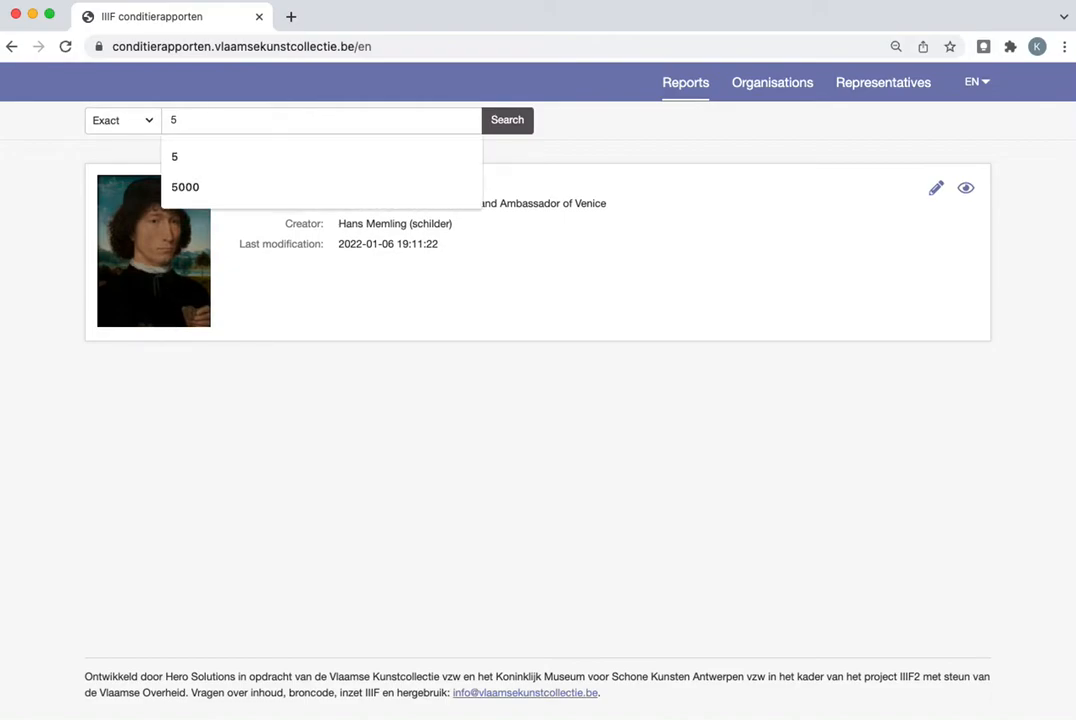
left_click_drag(197, 118, 153, 121)
type("321")
key("Return")
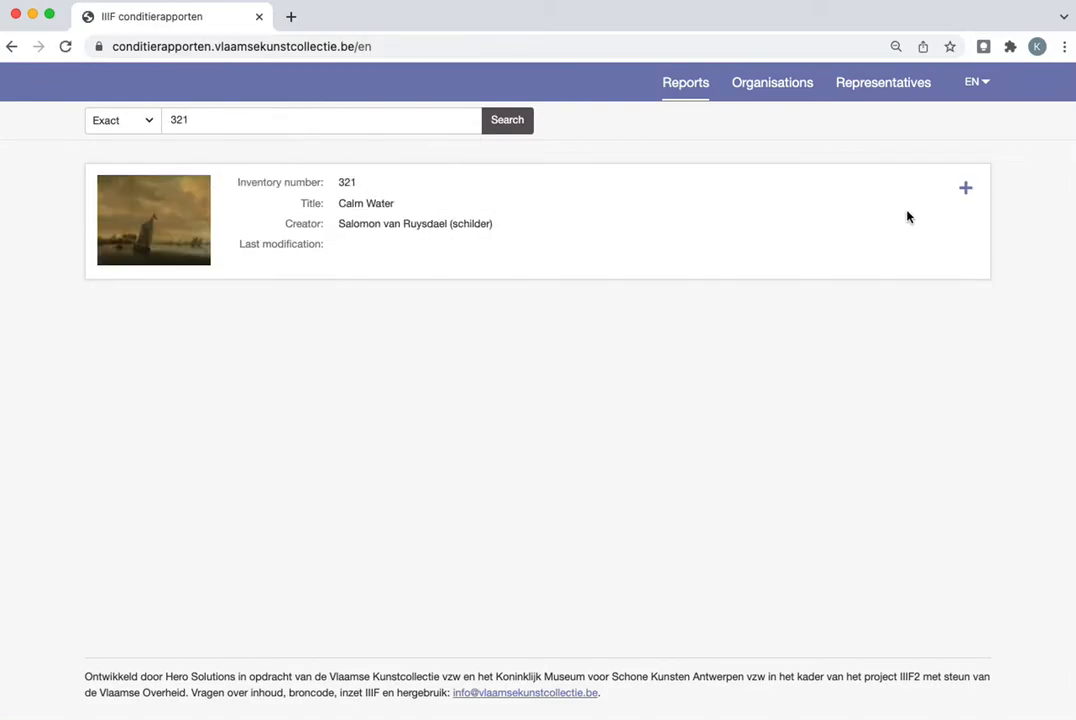
Create a new condition report for the artwork Calm Water with Painting as the object type
left_click(967, 192)
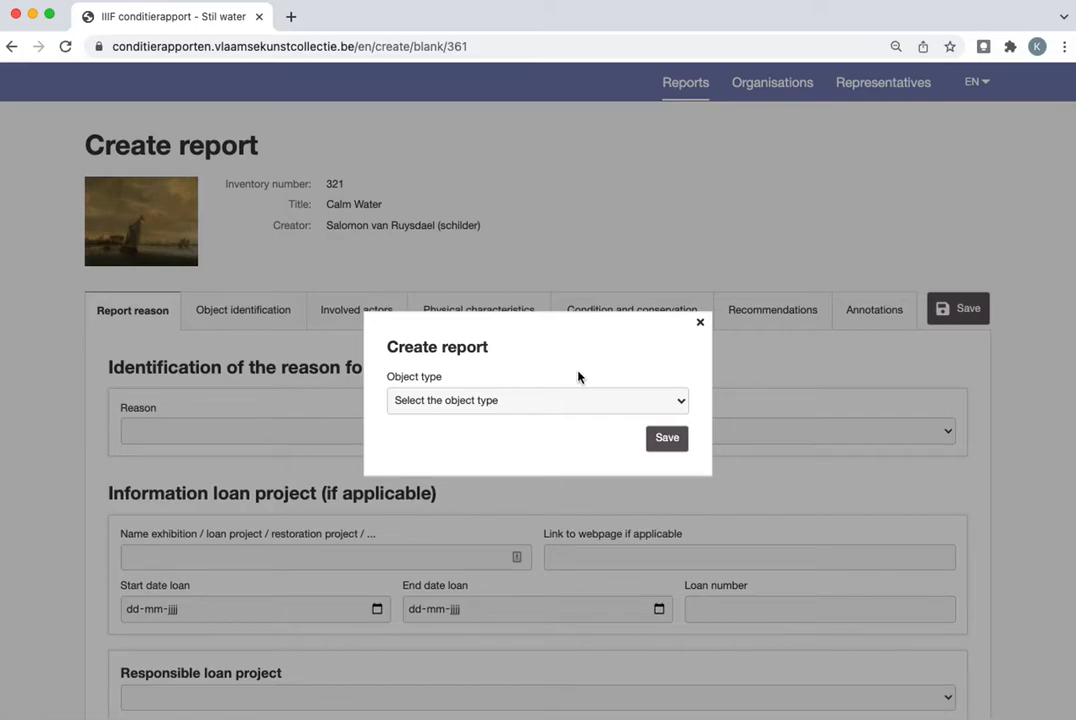
left_click(682, 405)
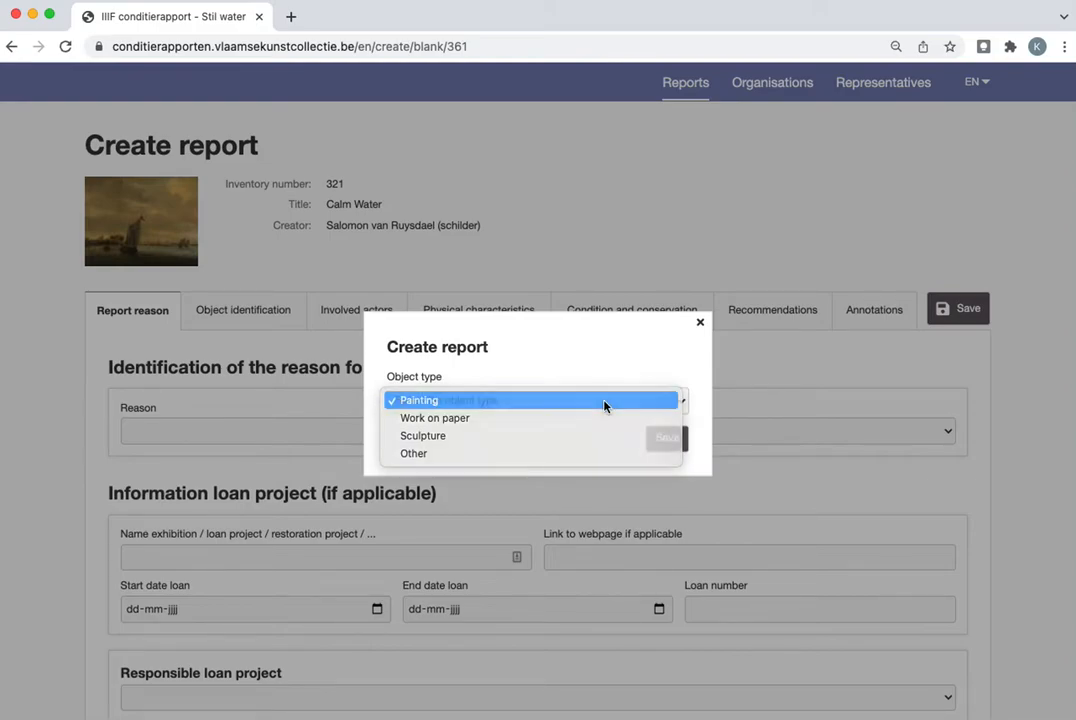
left_click(604, 402)
left_click(667, 439)
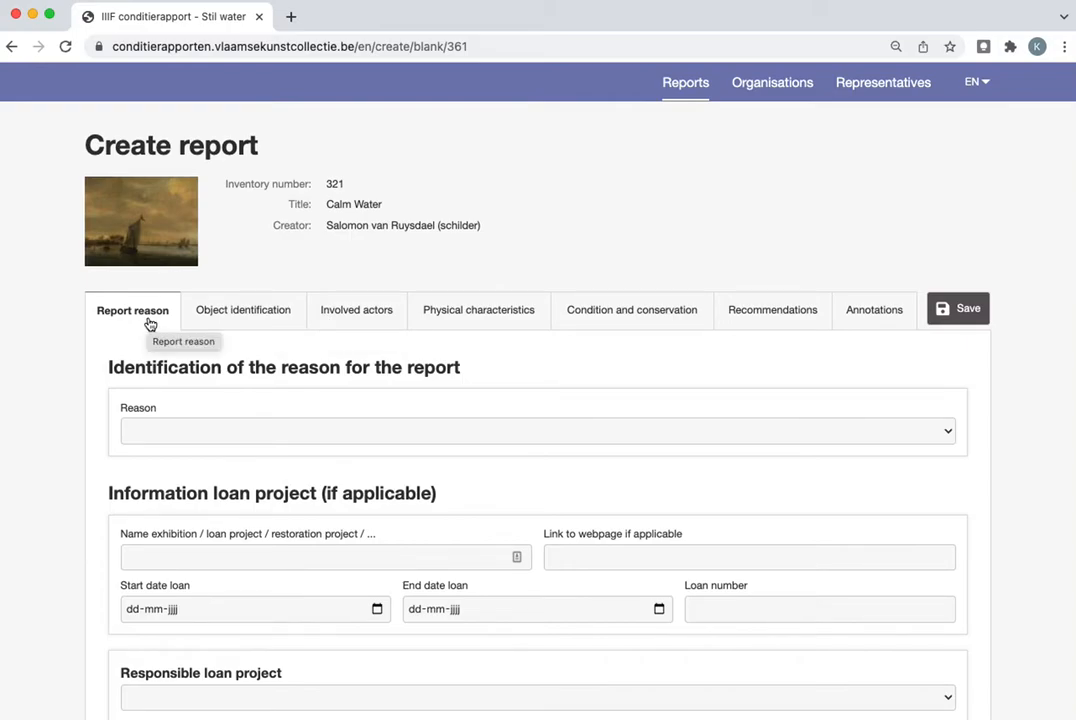
Review the report's object identification, involved actors, physical characteristics, condition and conservation, and recommendations sections
left_click(249, 315)
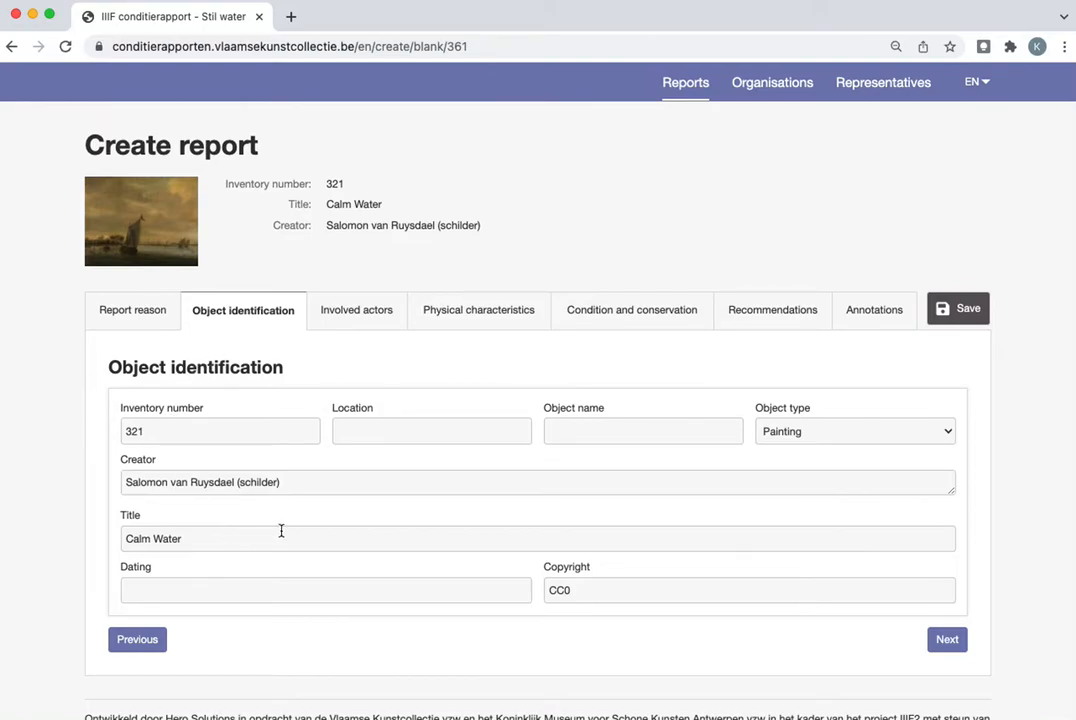
left_click(369, 318)
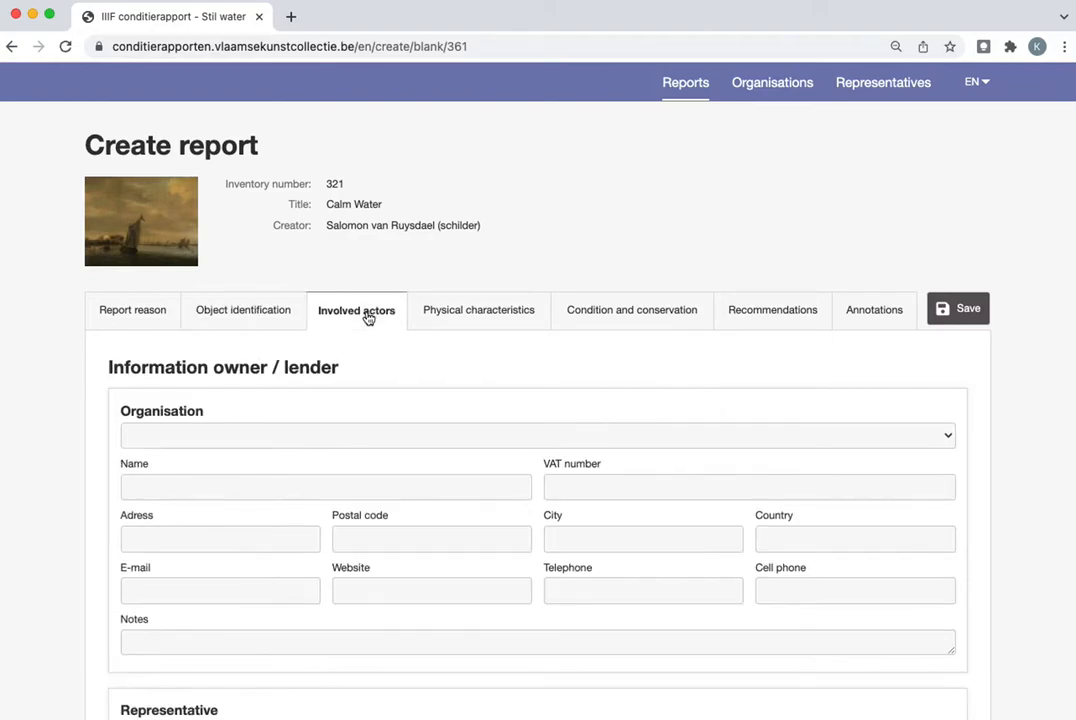
left_click(470, 317)
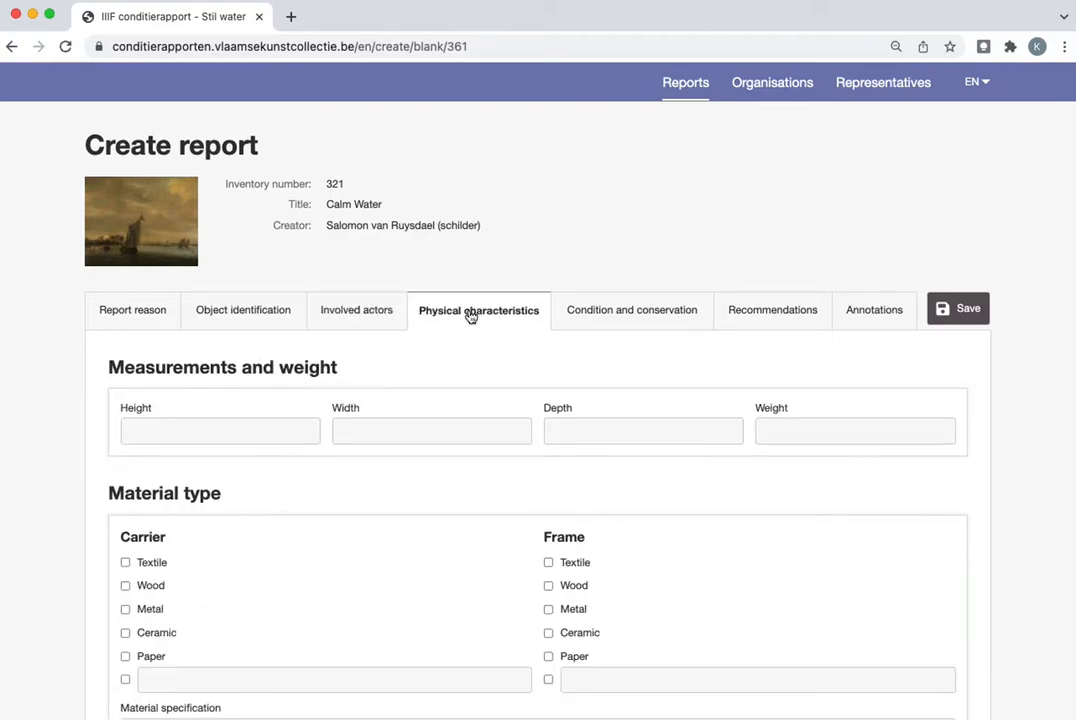
left_click(617, 318)
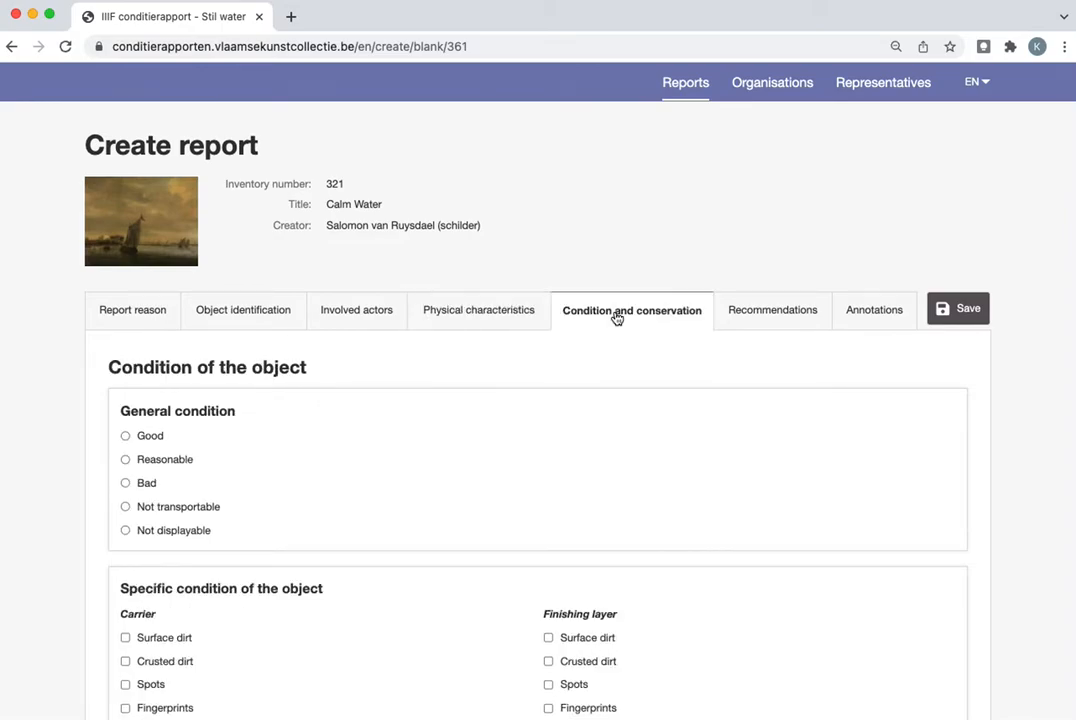
left_click(761, 317)
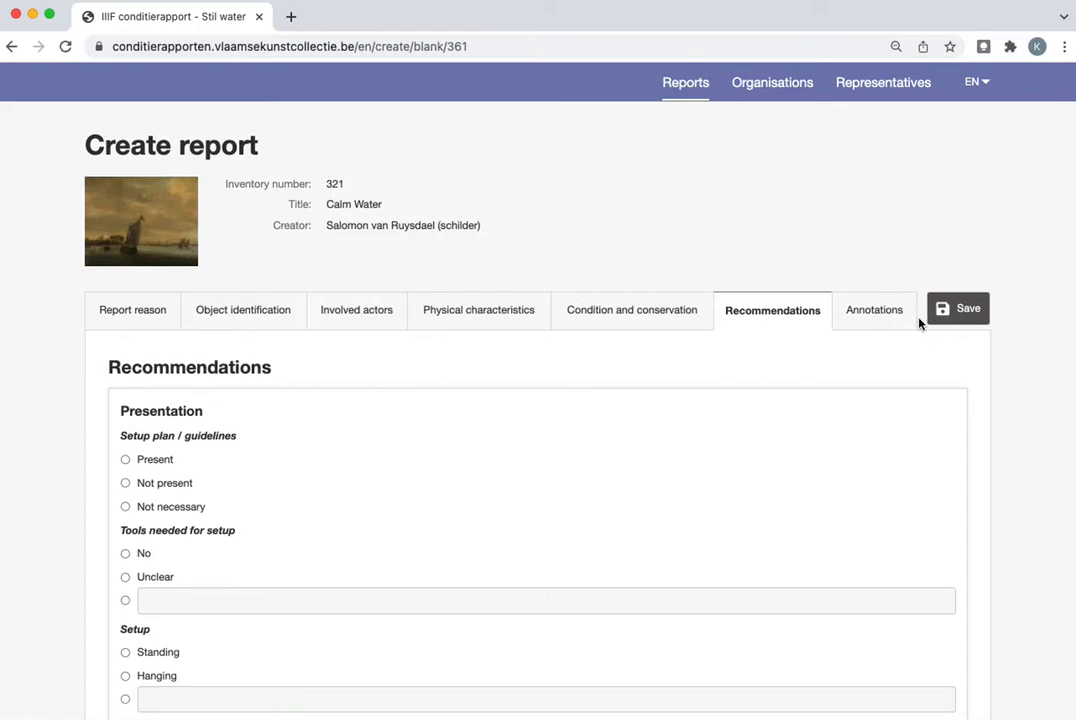
Set up an annotation on the painting with the circle shape, the Carrier layer and the damage type Stains
left_click(874, 311)
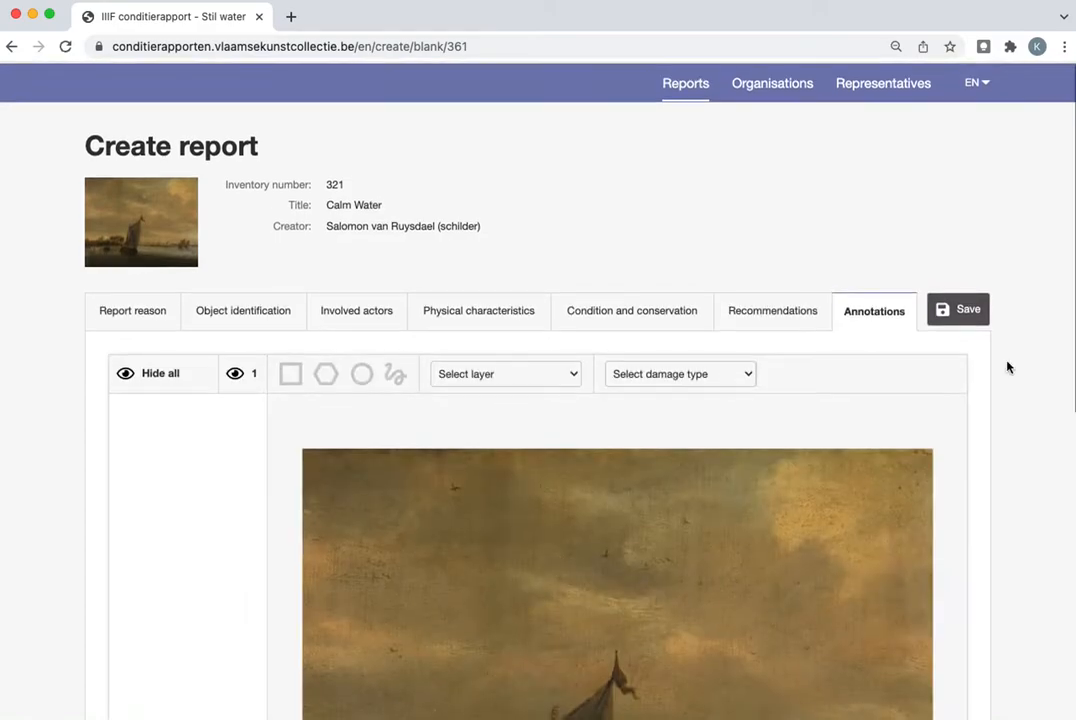
scroll(1006, 367, "down", 1)
scroll(1006, 367, "down", 3)
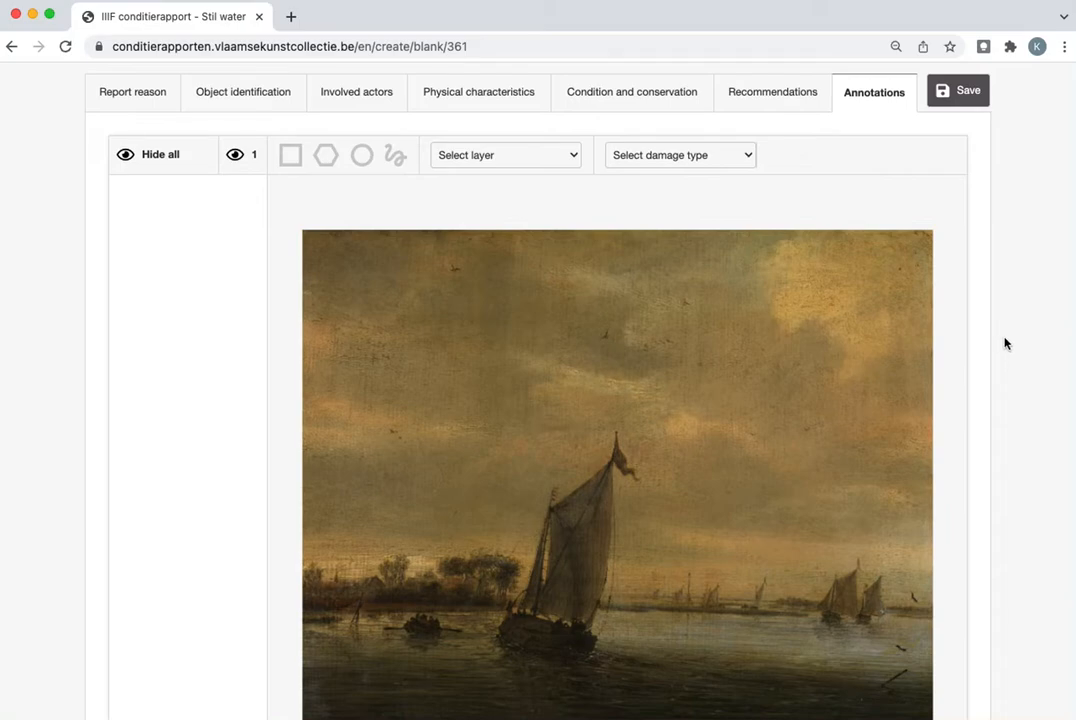
scroll(1006, 350, "up", 1)
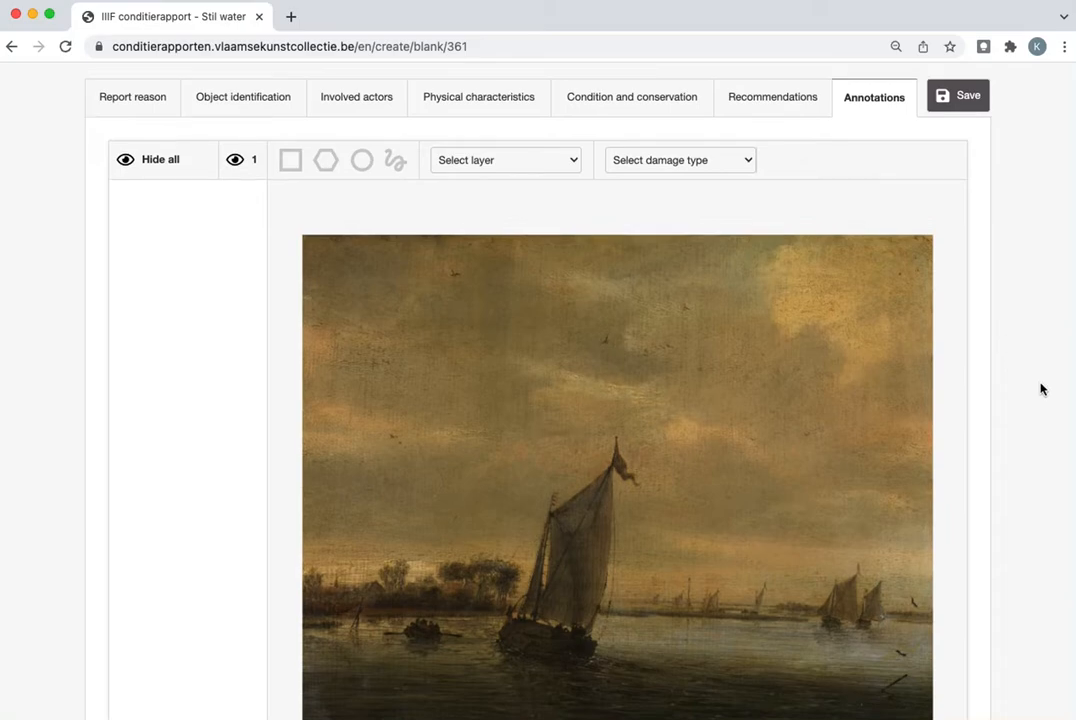
left_click(365, 165)
left_click(455, 163)
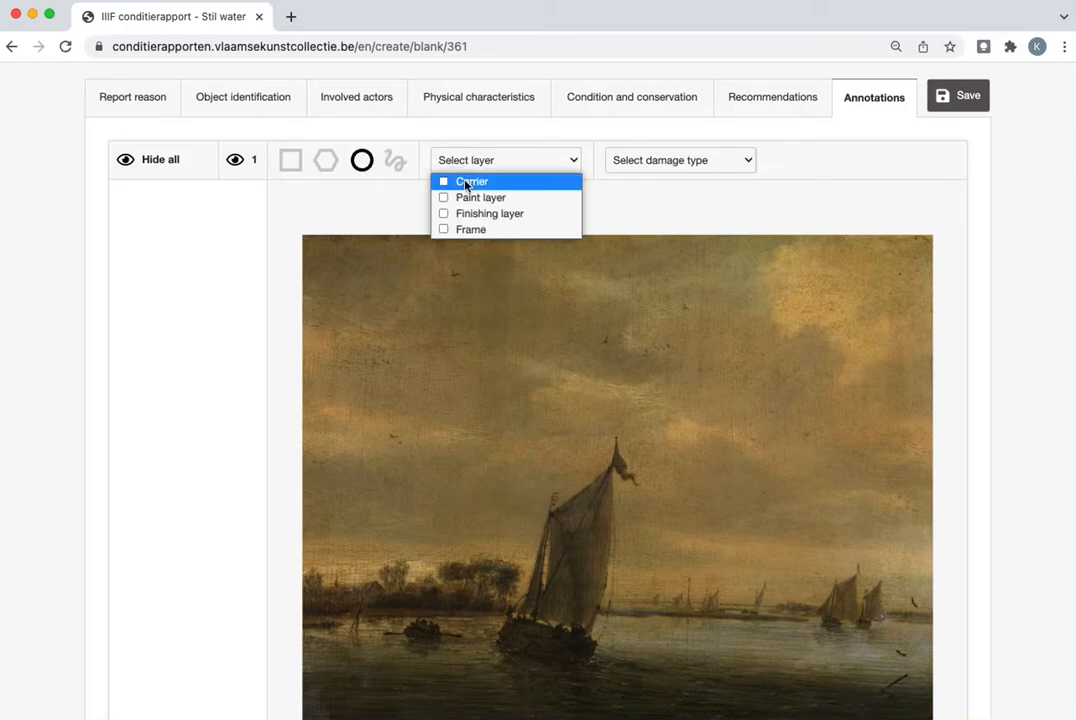
left_click(467, 185)
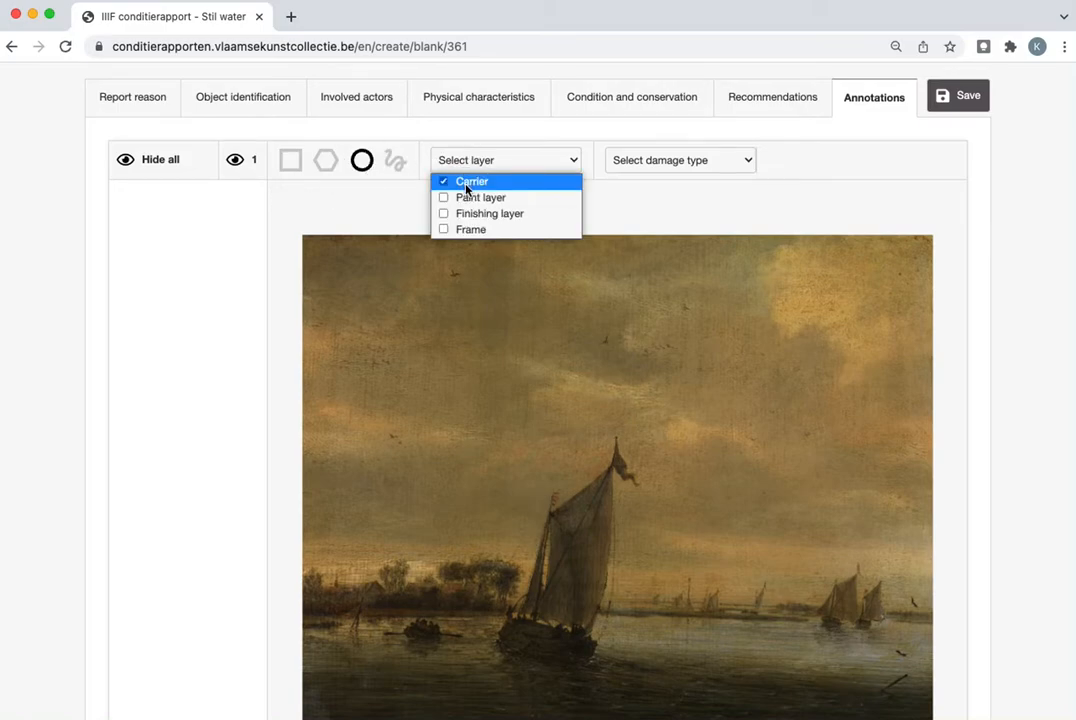
left_click(685, 168)
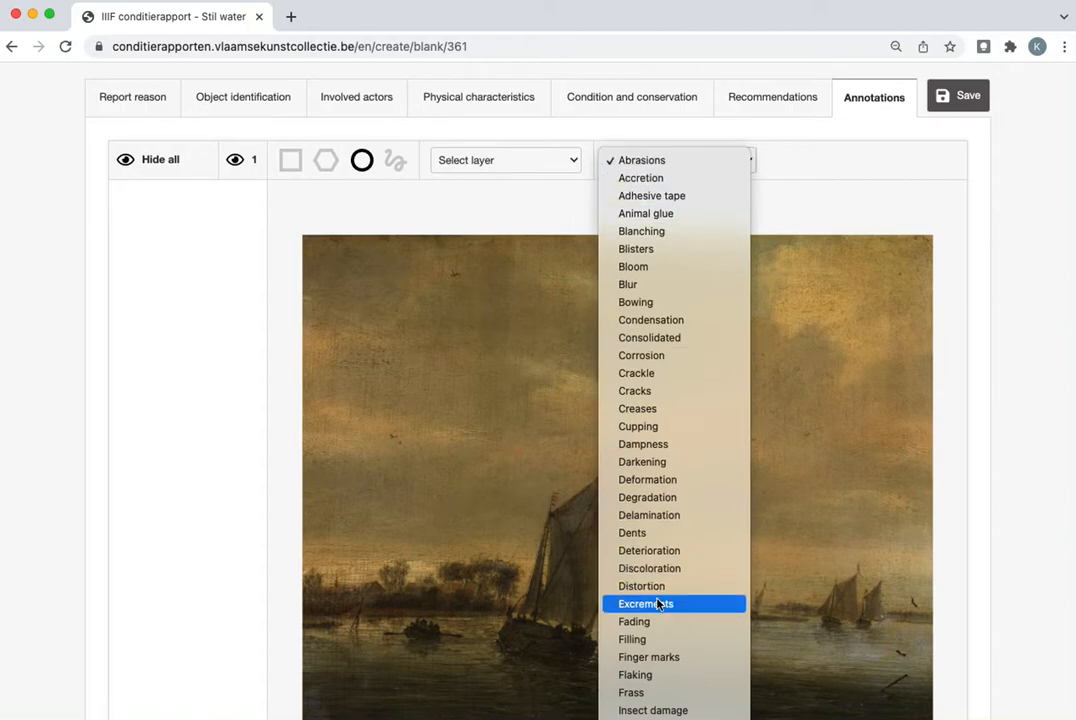
scroll(658, 605, "down", 5)
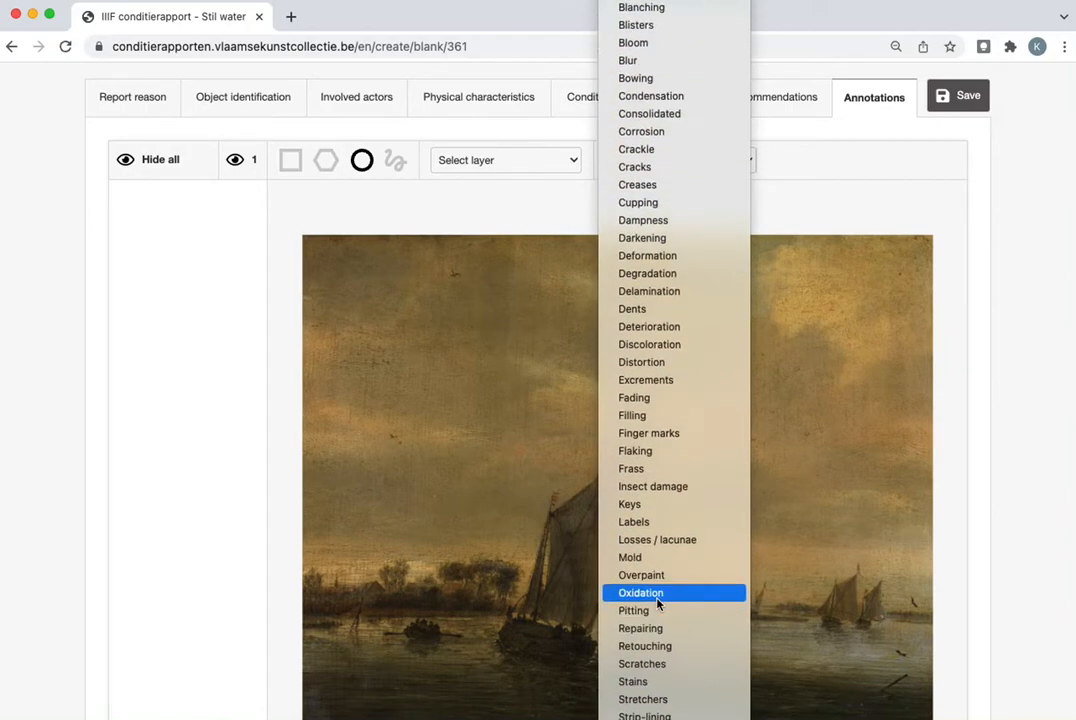
left_click(633, 682)
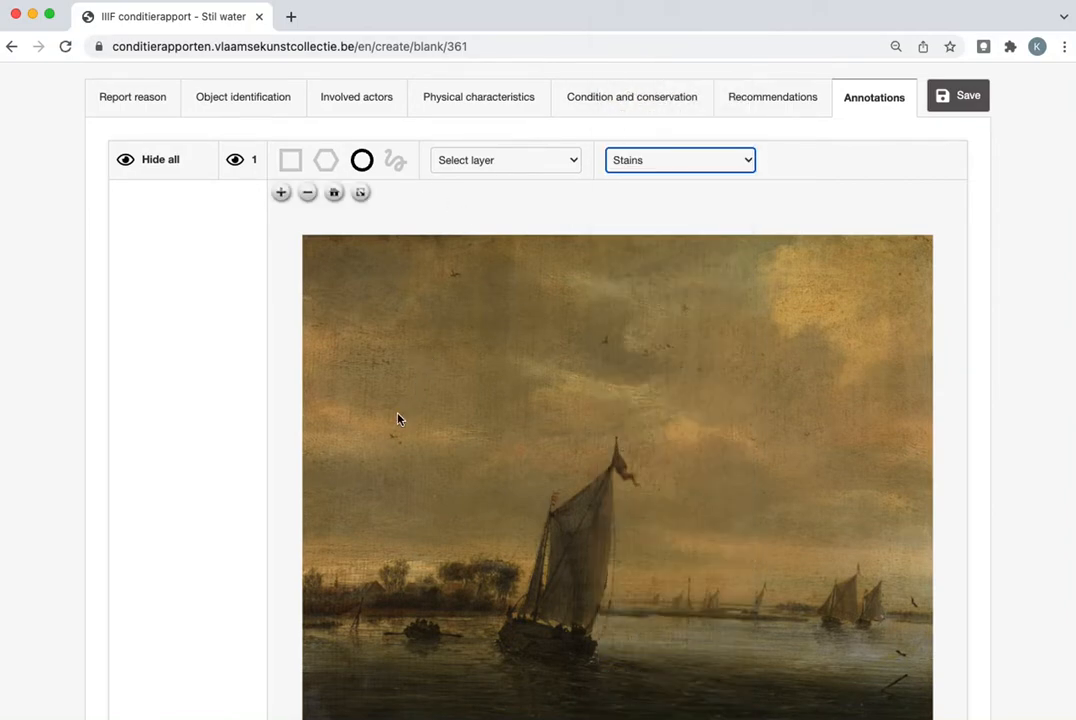
Circle the small brown stain beside the bird in the sky and save the annotation with the comment "brown spot"
scroll(397, 418, "up", 5)
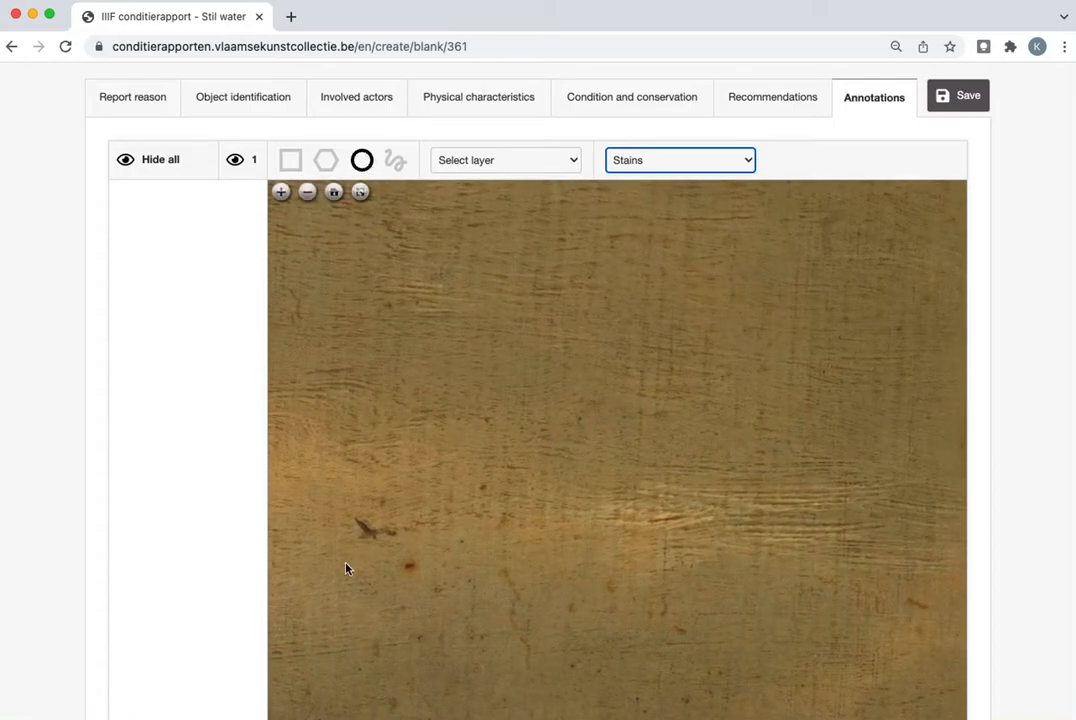
left_click_drag(405, 567, 430, 582)
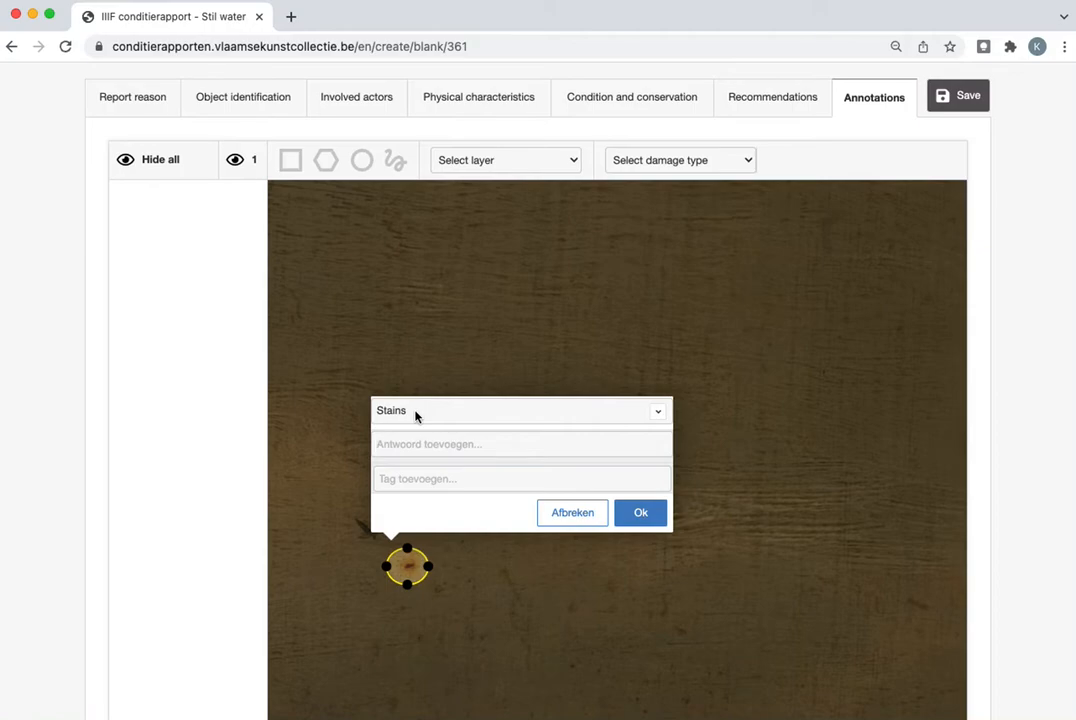
type("brown sport")
key("Return")
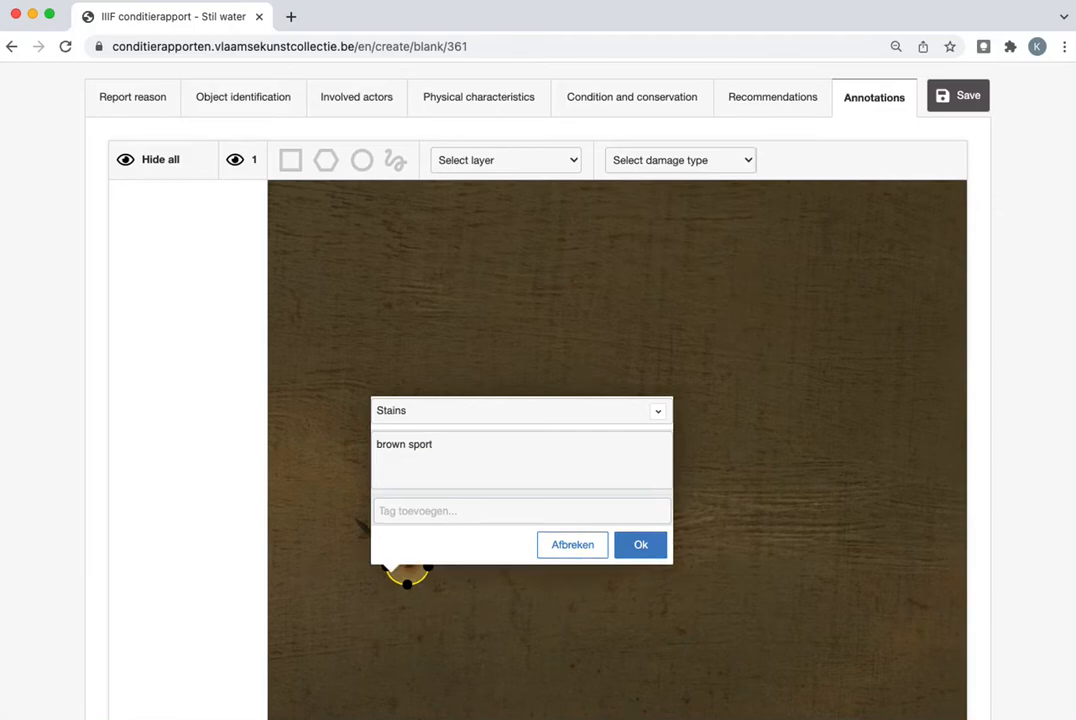
key("BackSpace")
key("BackSpace")
key("BackSpace")
type("t")
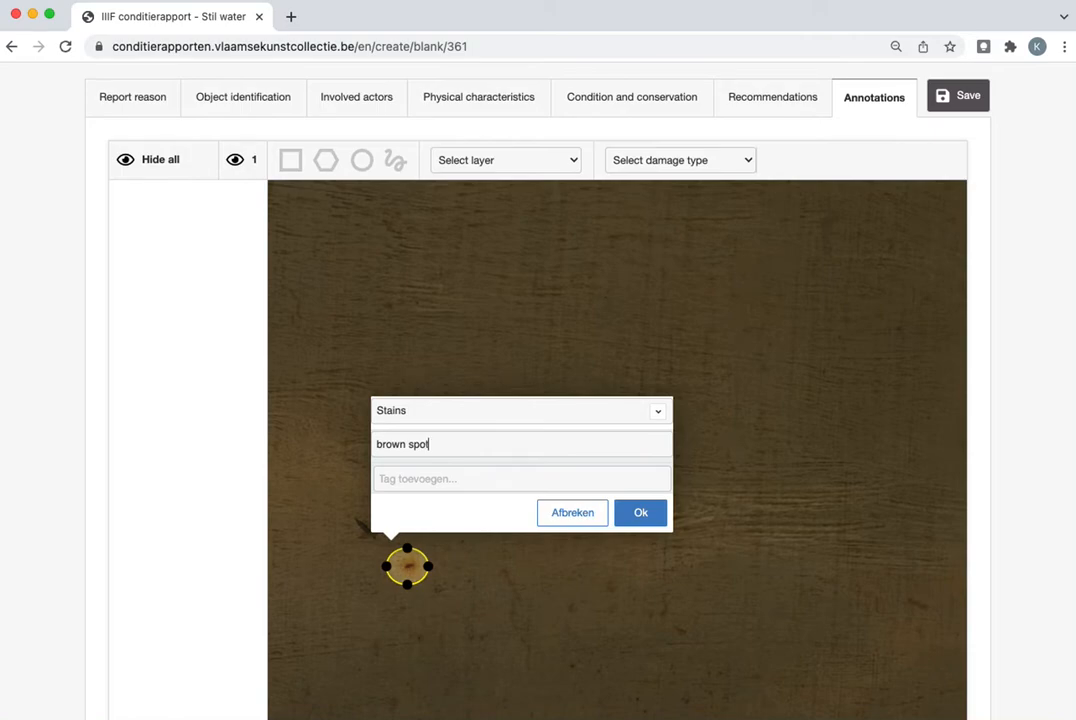
left_click(641, 516)
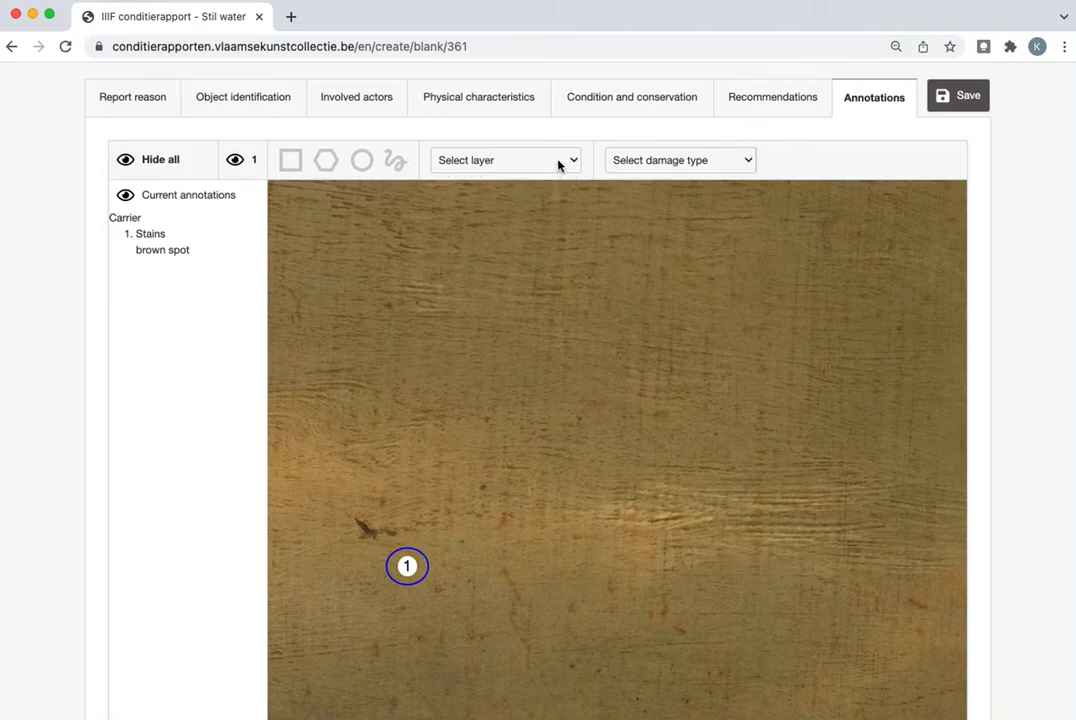
Draw a freehand annotation outline in the sky above the brown spot, assigned to the Carrier and Paint layer
left_click(396, 161)
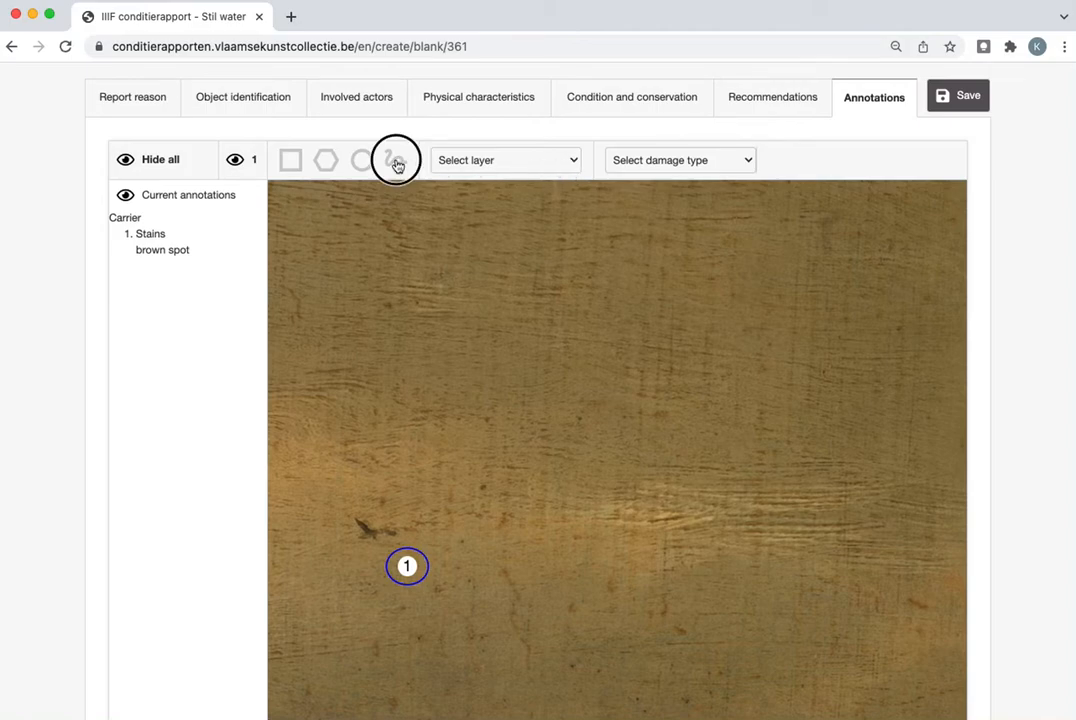
left_click(477, 163)
left_click(478, 203)
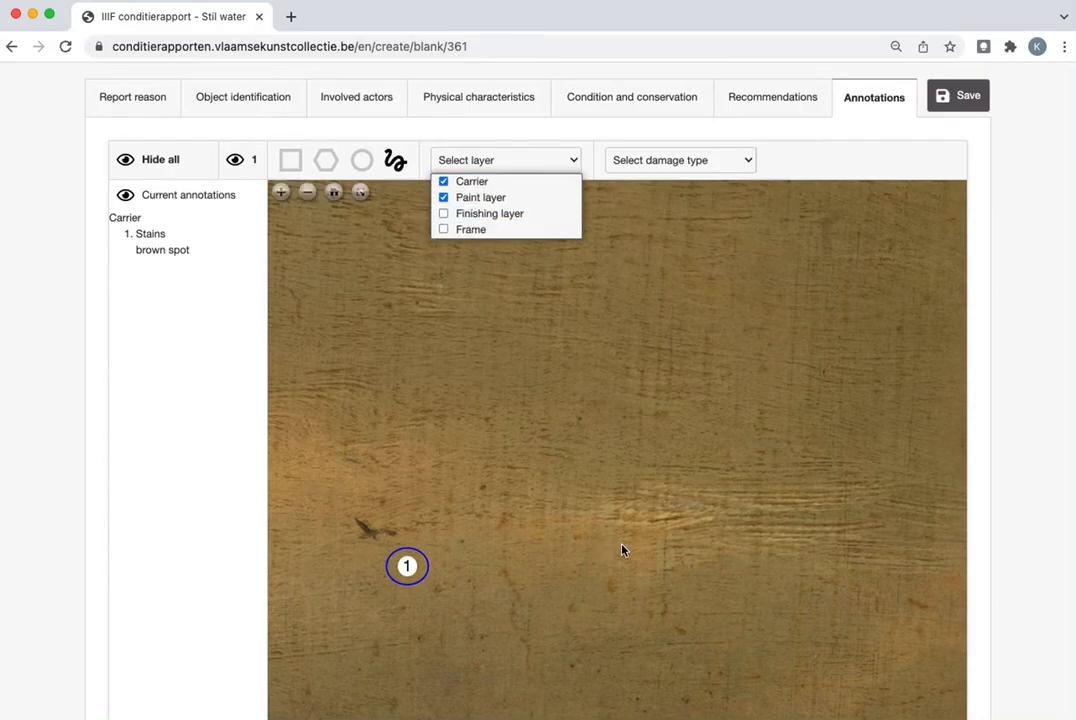
scroll(622, 550, "down", 3)
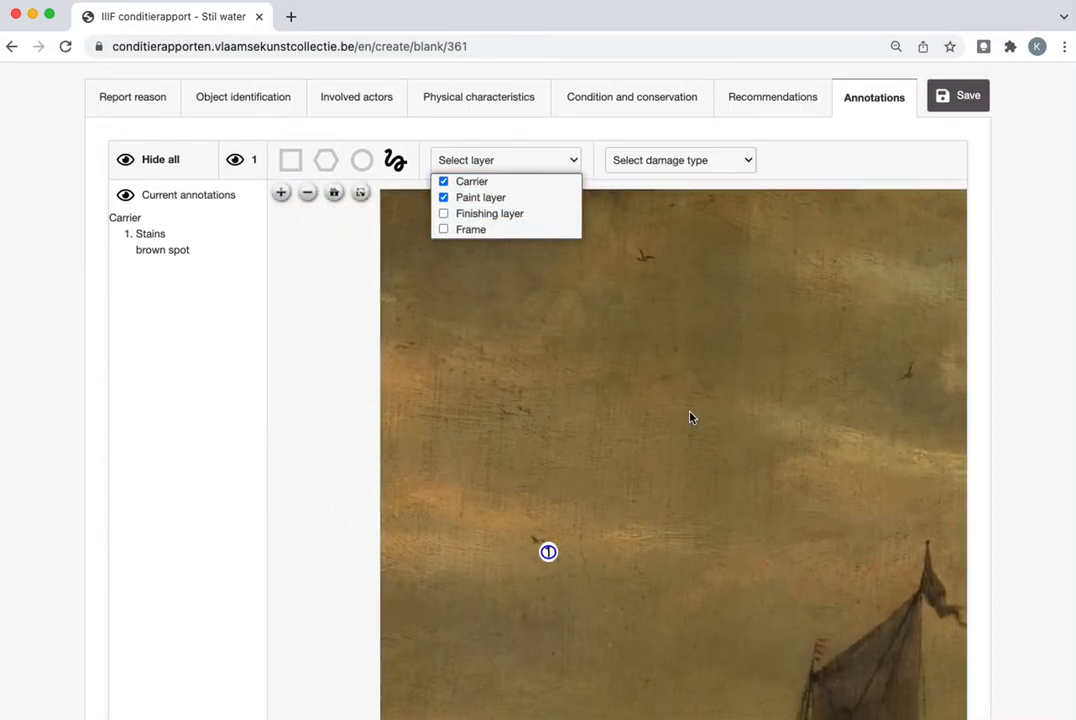
mouse_move(605, 418)
left_mouse_down()
mouse_move(560, 440)
mouse_move(644, 401)
mouse_move(606, 418)
left_mouse_up()
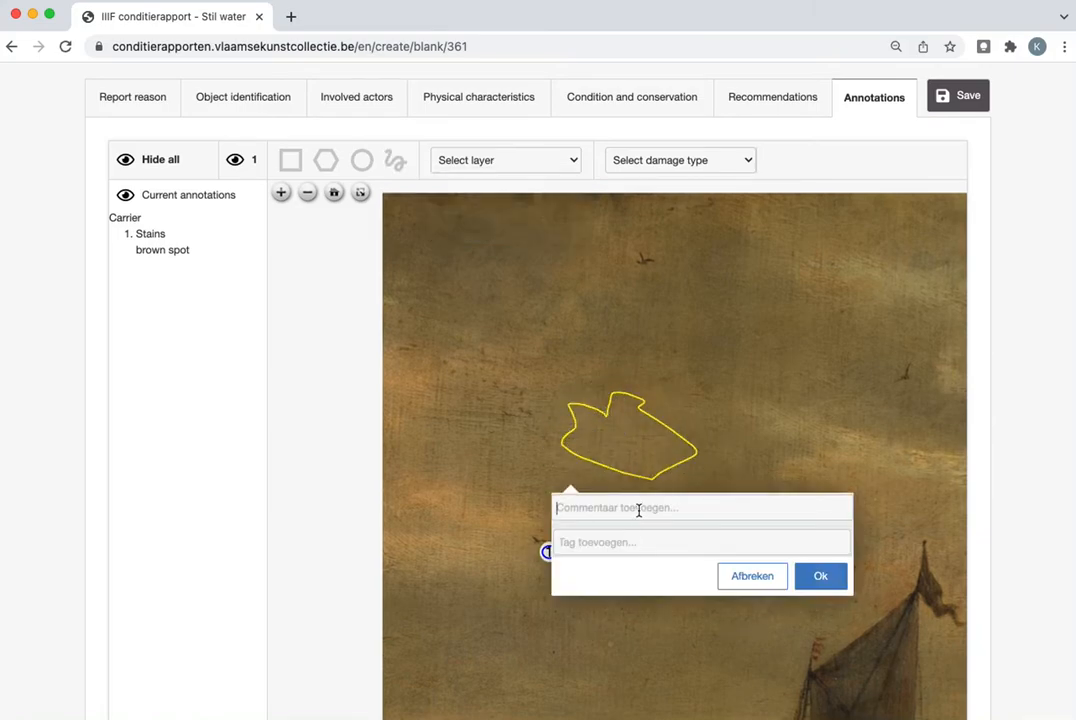
Save the freehand annotation with the comment "extra point"
type("extra ")
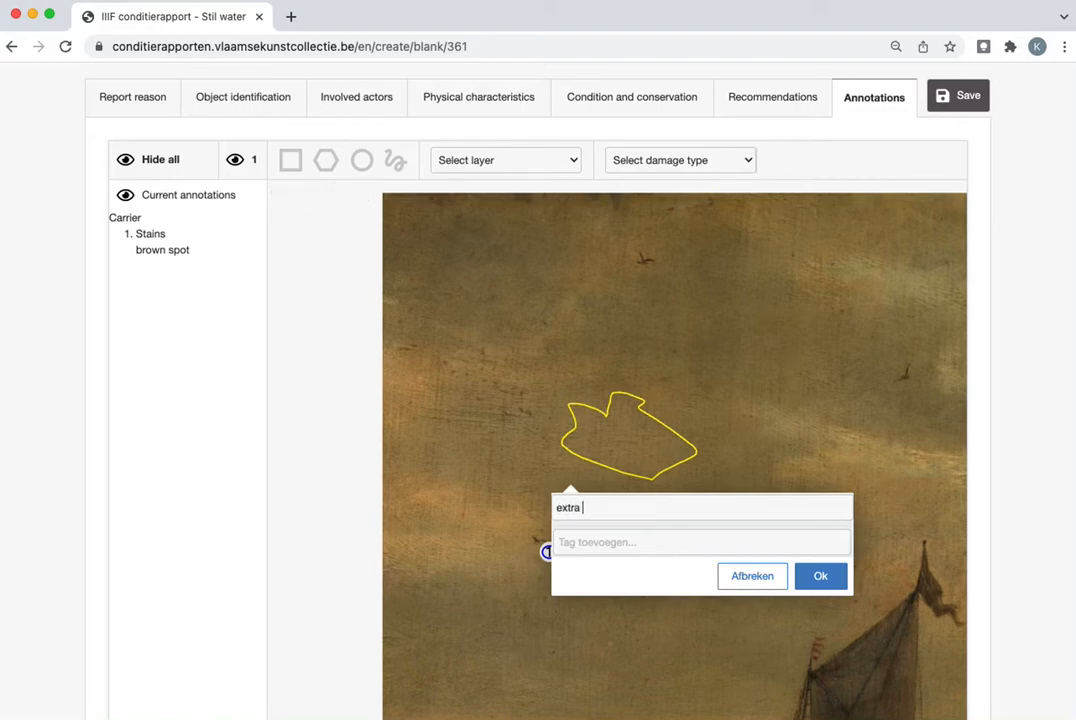
type("poit")
key("BackSpace")
type("nt")
left_click(820, 577)
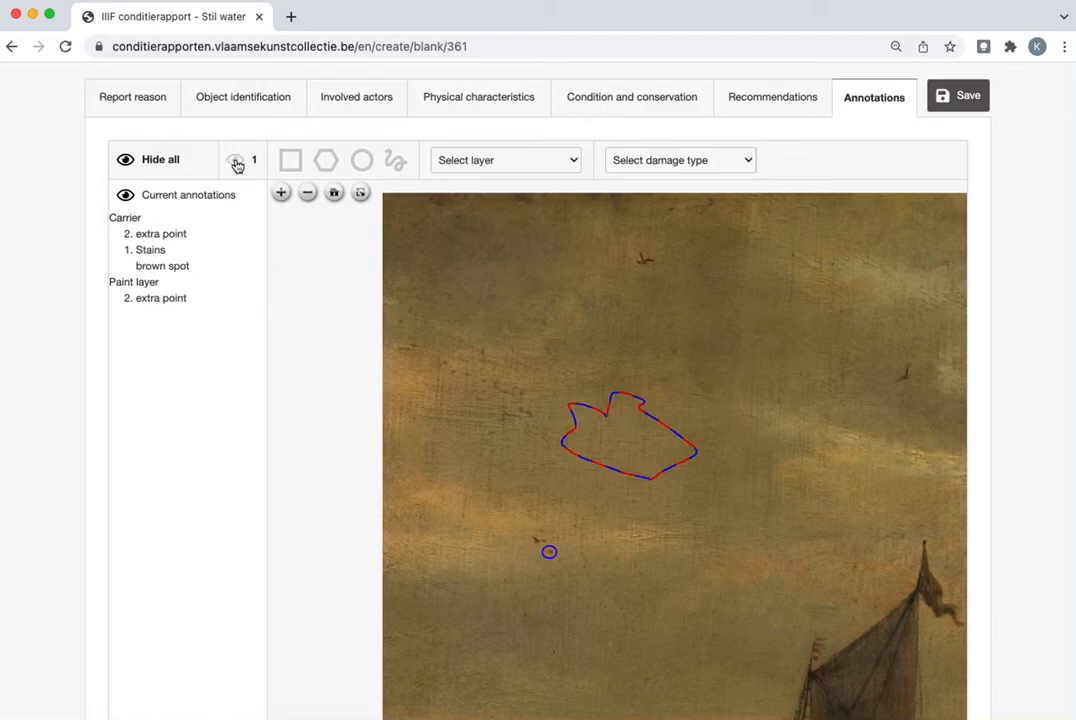
Hide all annotations on the painting and show them again
left_click(125, 160)
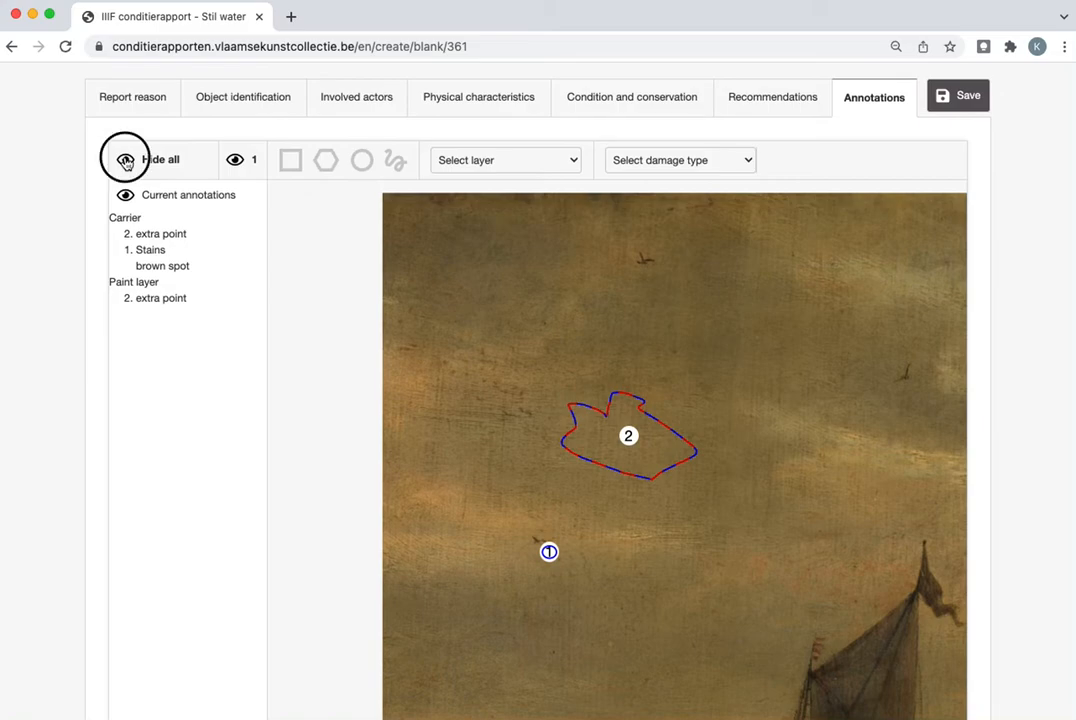
left_click(125, 160)
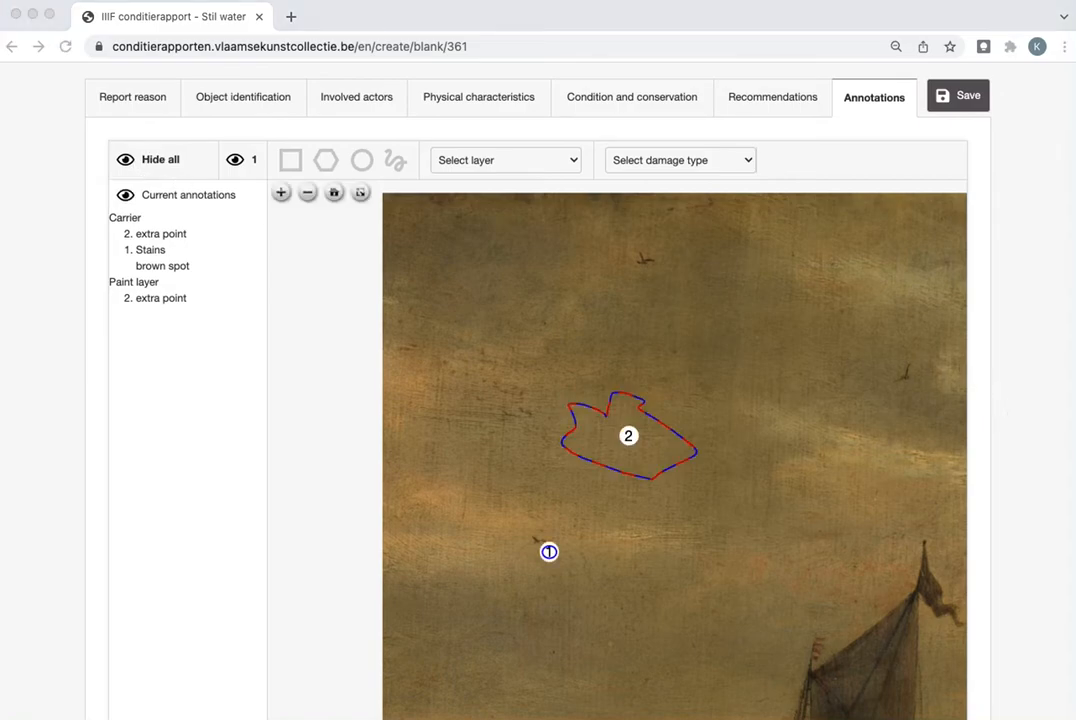
Add a simplified image of a frame to the report's images and check the other image source options
scroll(987, 433, "down", 3)
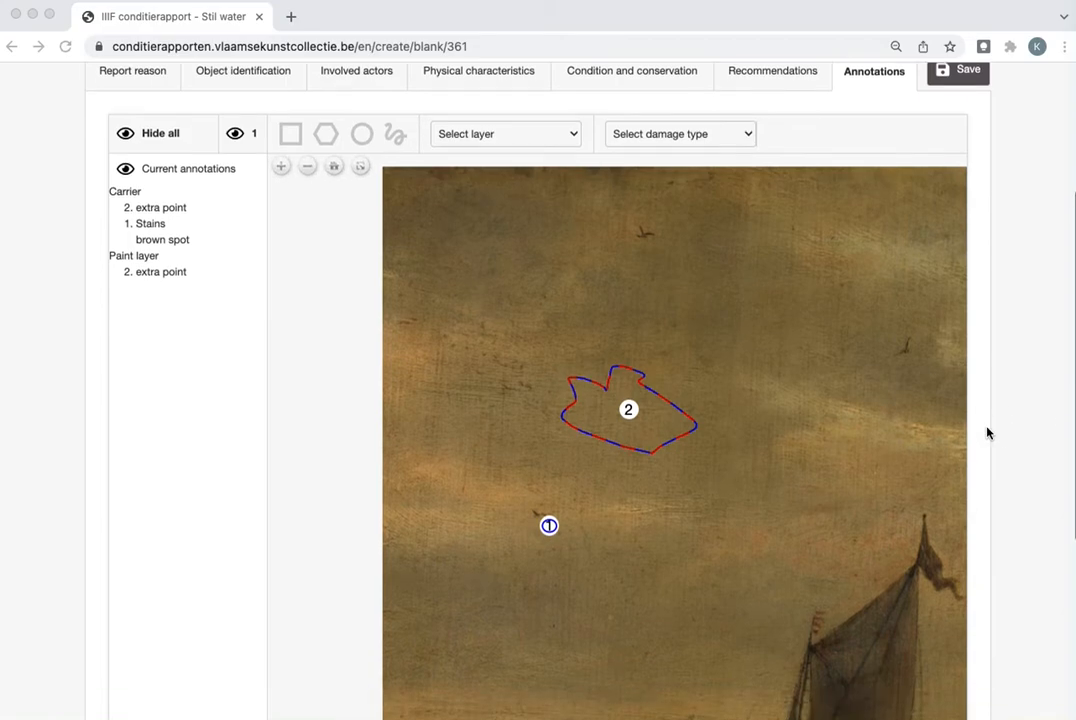
scroll(987, 433, "down", 3)
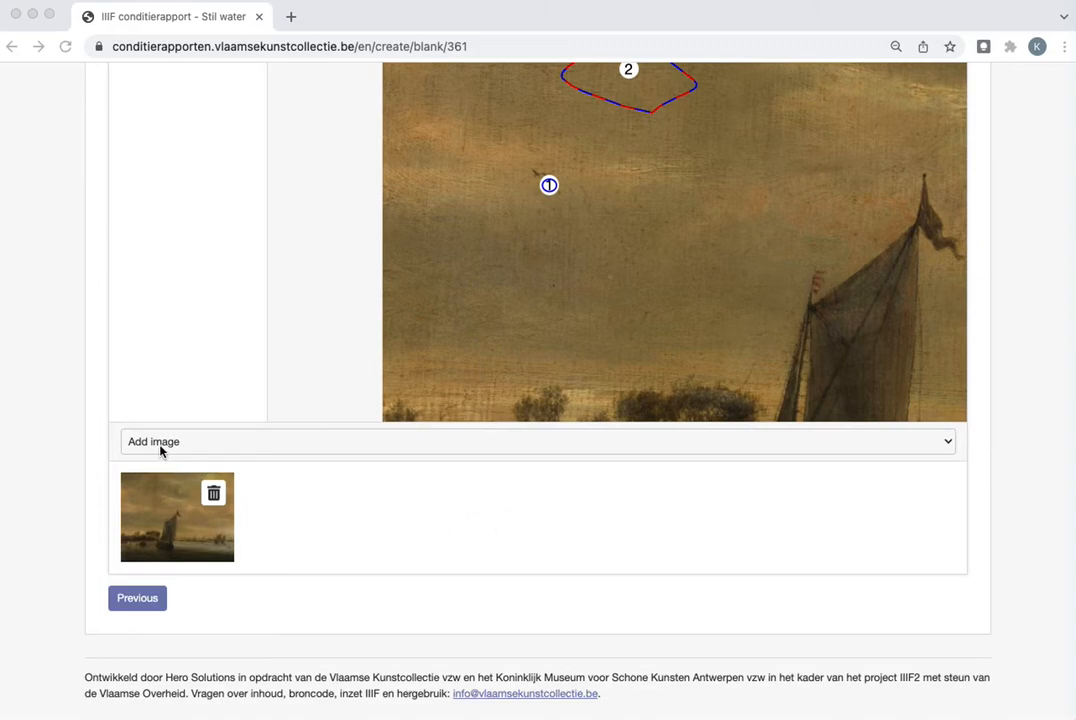
left_click(947, 446)
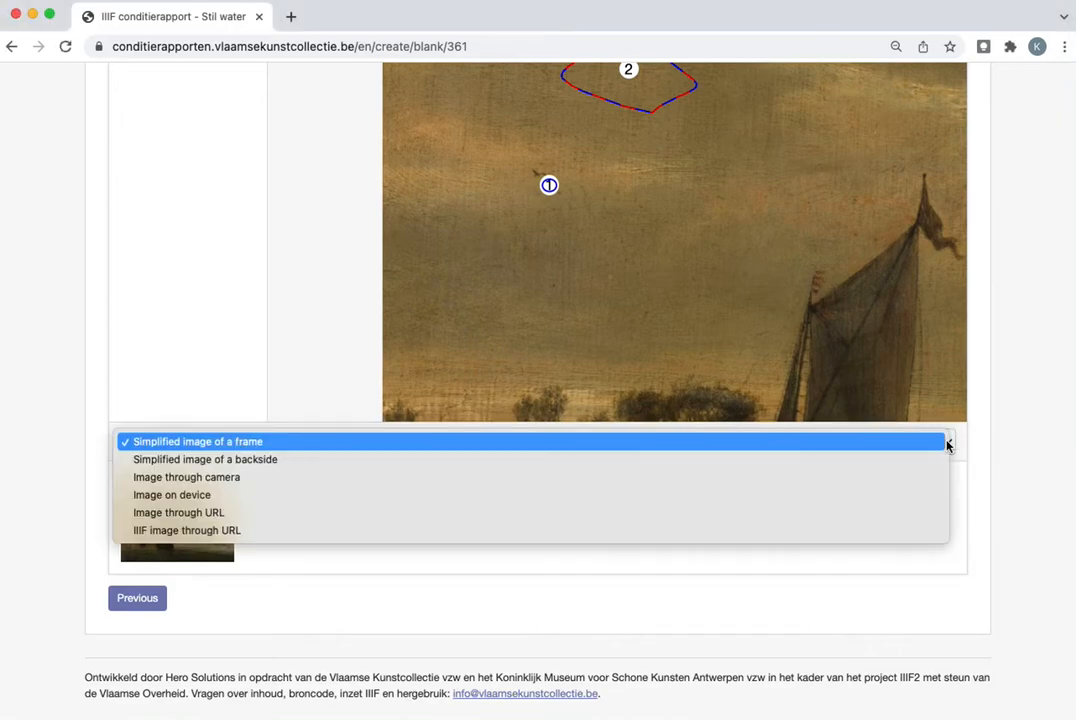
left_click(406, 442)
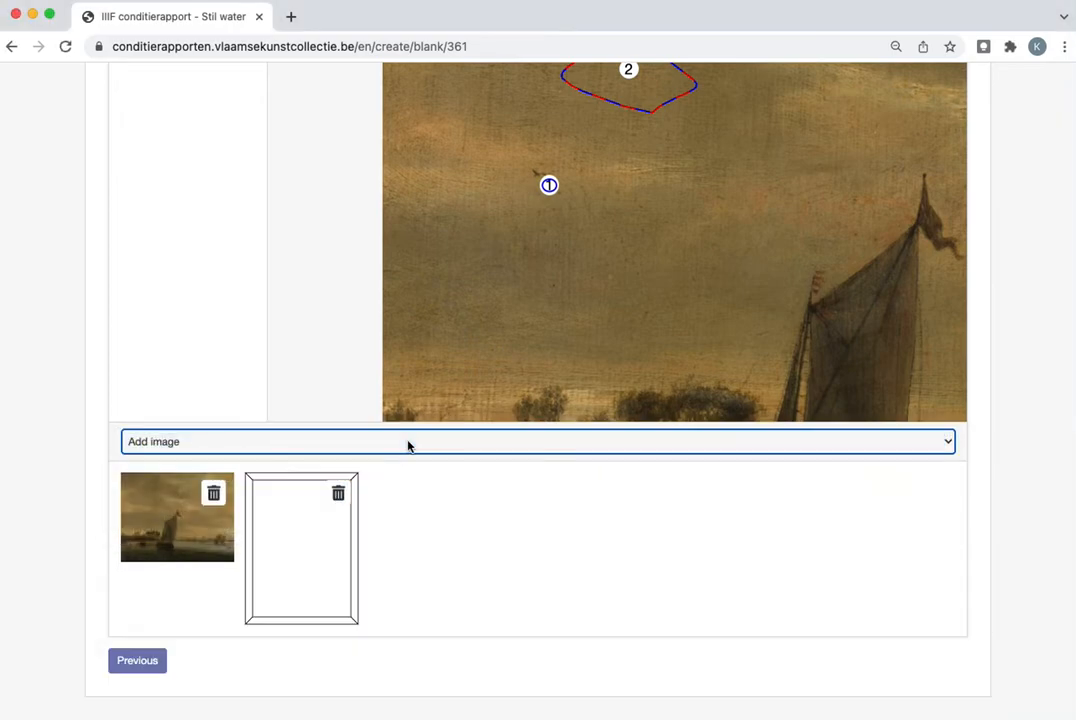
left_click(950, 442)
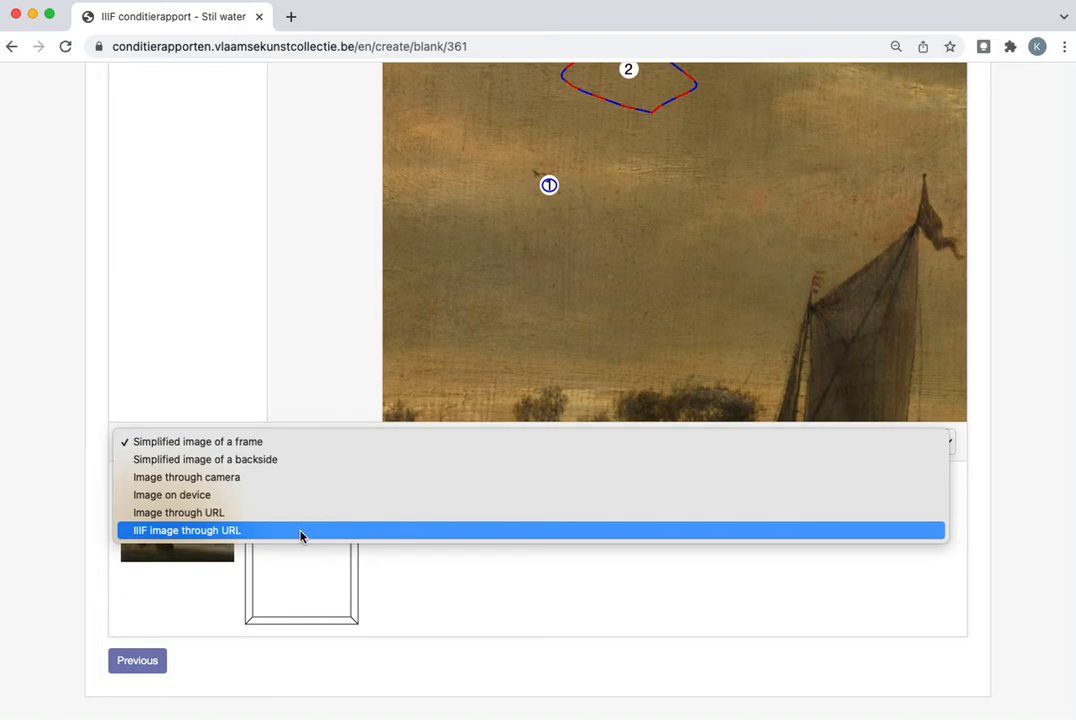
left_click(1022, 537)
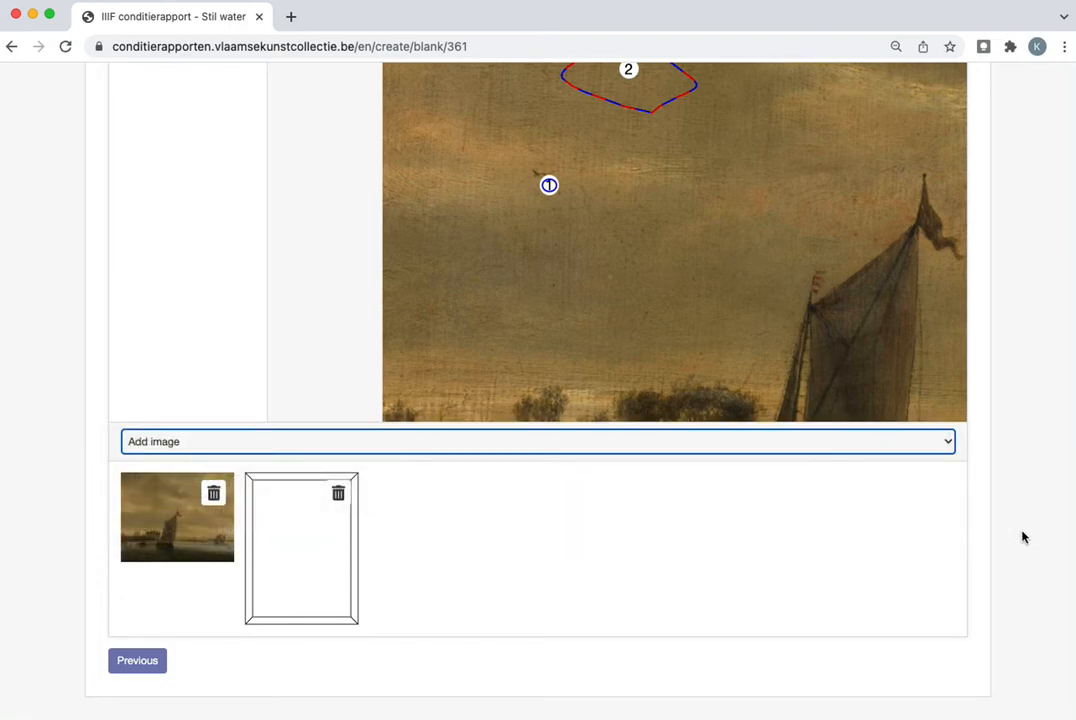
Save the condition report and look over its object identification, annotations and attached images
scroll(1022, 537, "up", 10)
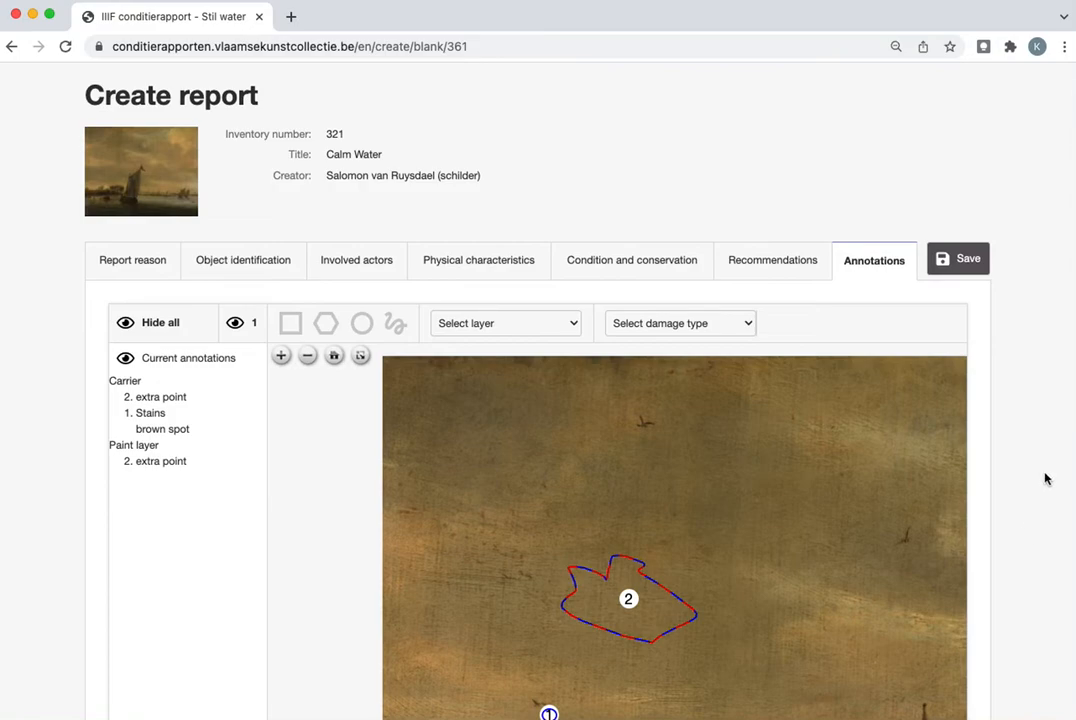
left_click(973, 264)
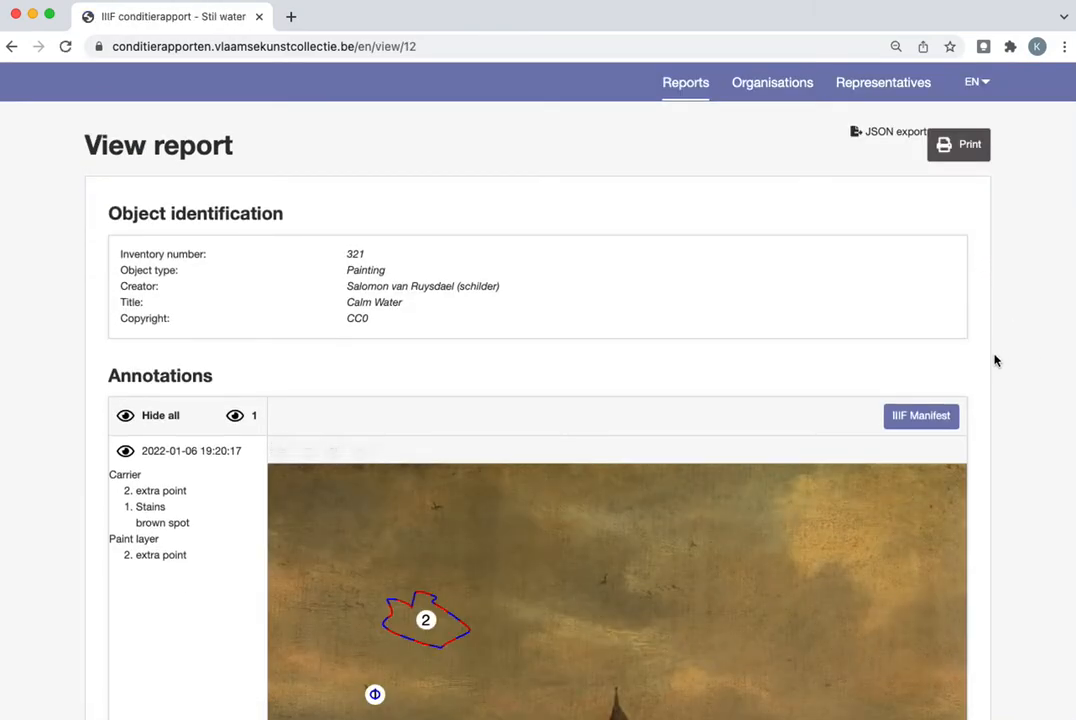
scroll(995, 360, "down", 1)
scroll(995, 360, "up", 1)
scroll(995, 360, "down", 5)
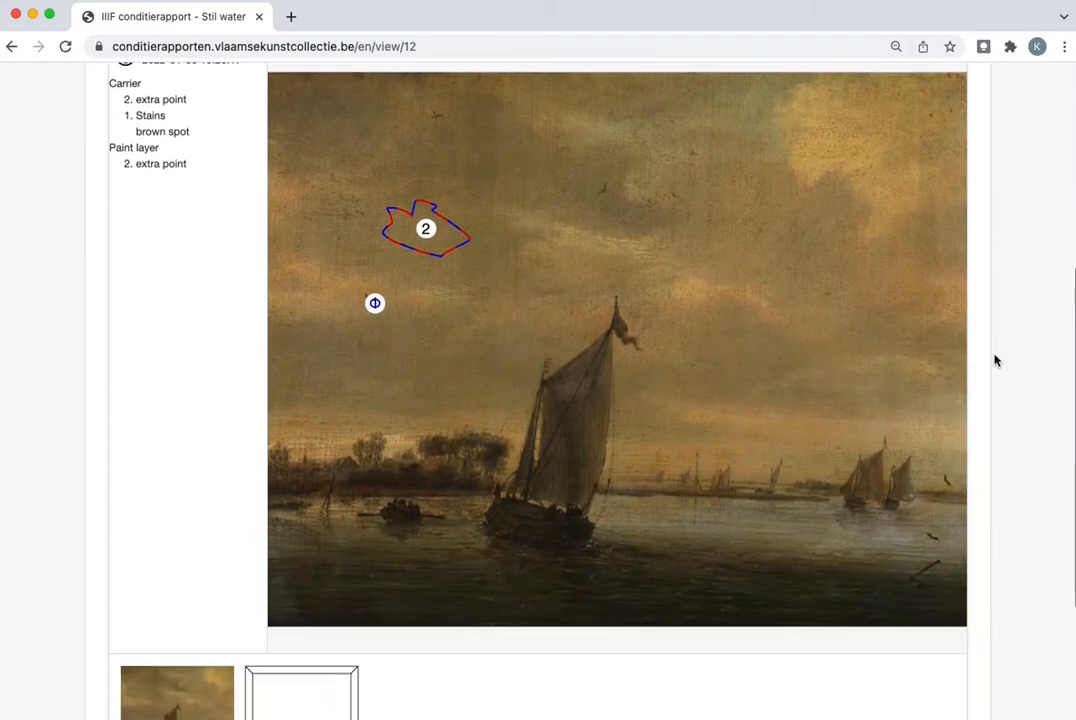
scroll(995, 360, "down", 3)
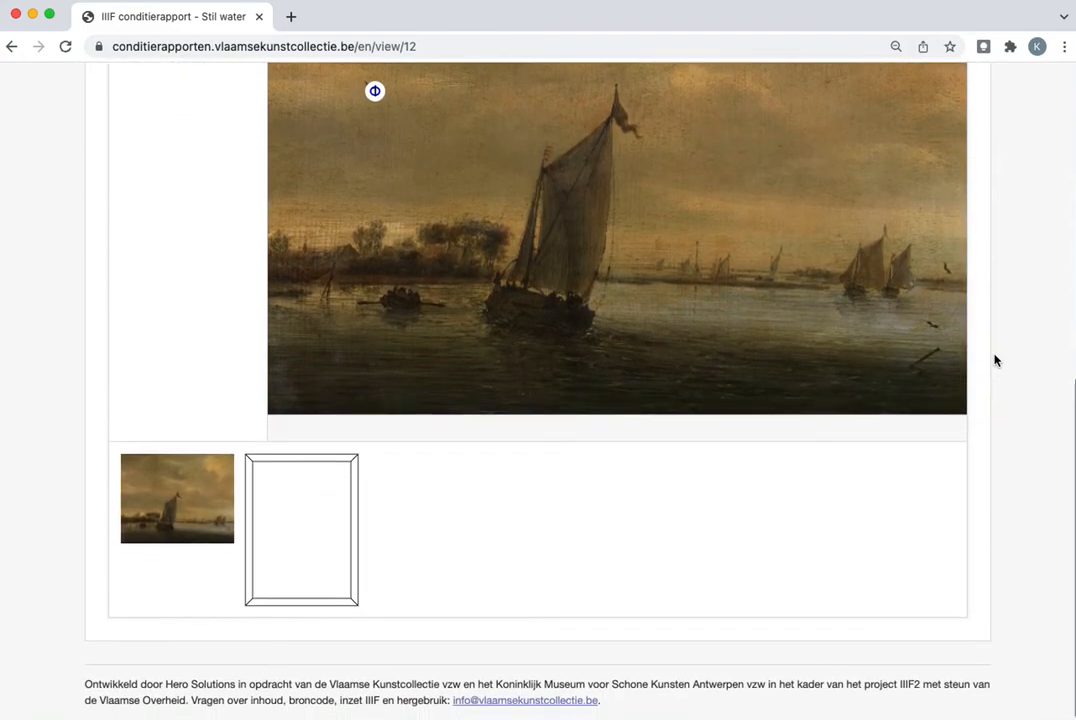
scroll(995, 360, "up", 8)
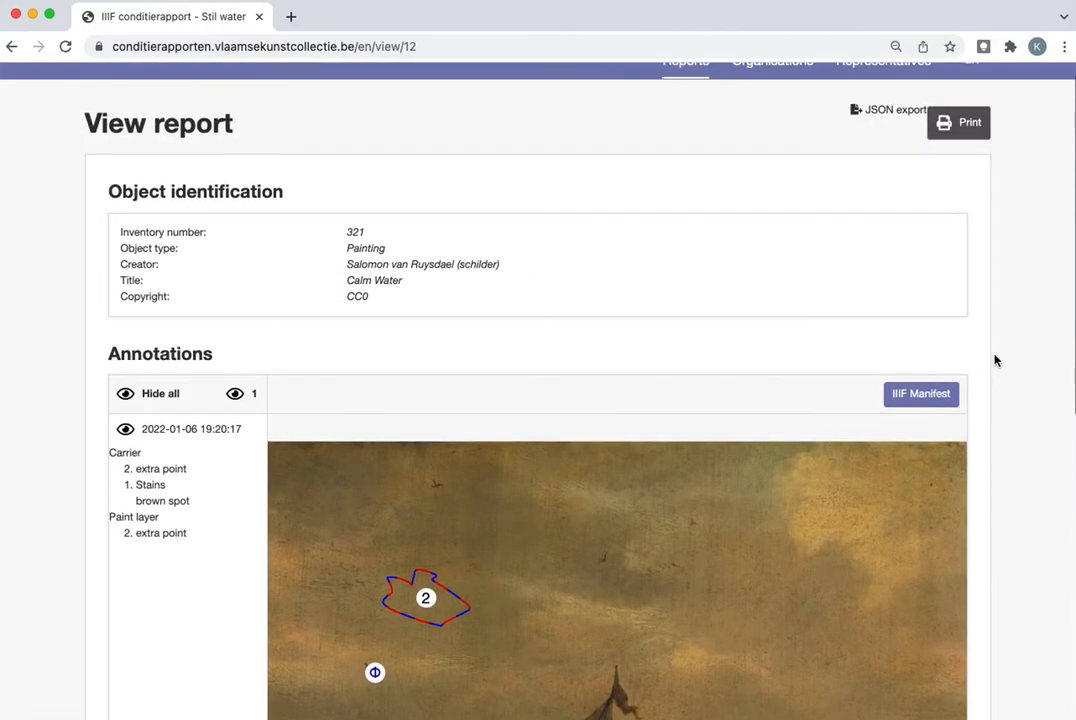
Open the report's print preview, choose saving as PDF as the destination, and cancel printing
left_click(966, 150)
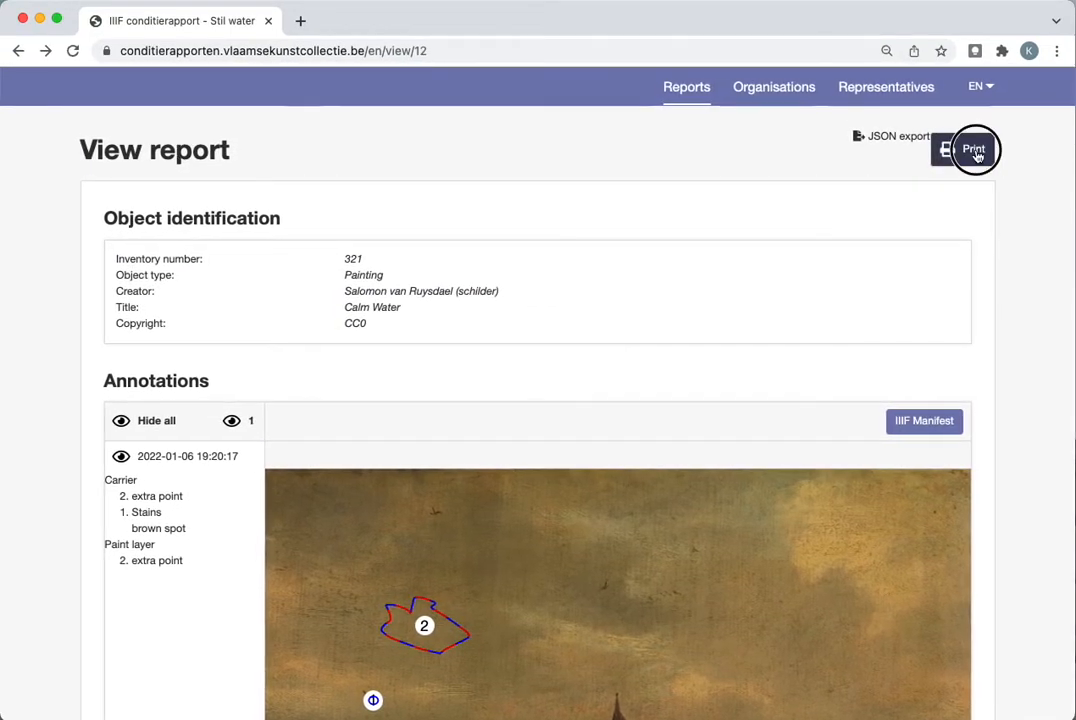
left_click(859, 146)
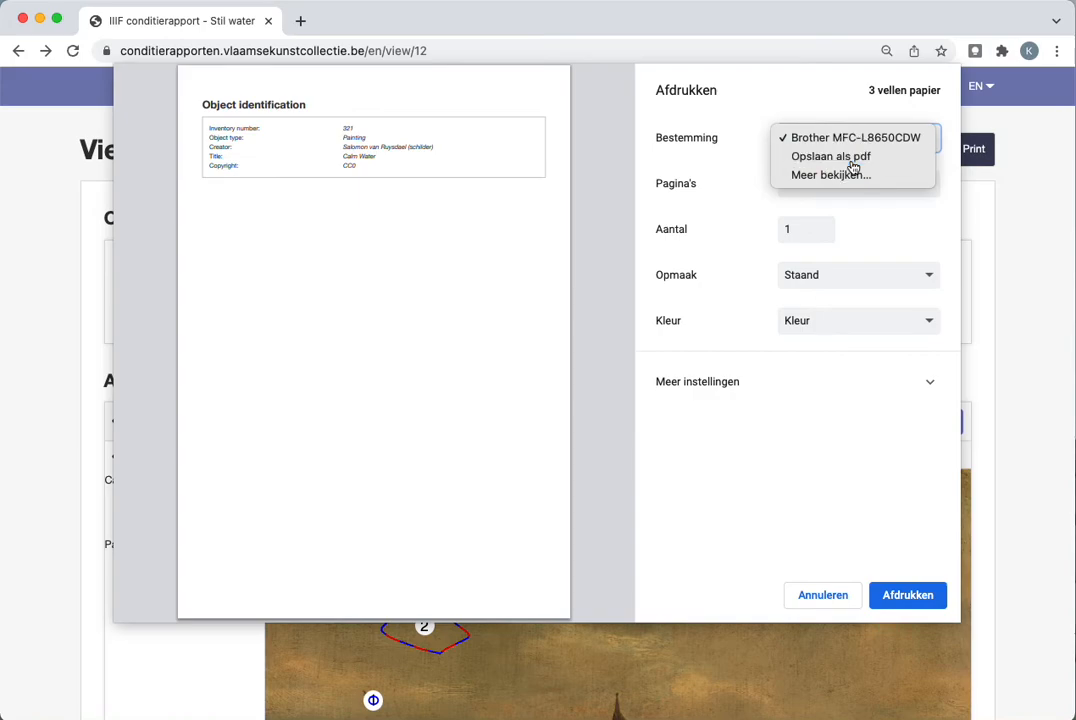
left_click(853, 164)
left_click(828, 595)
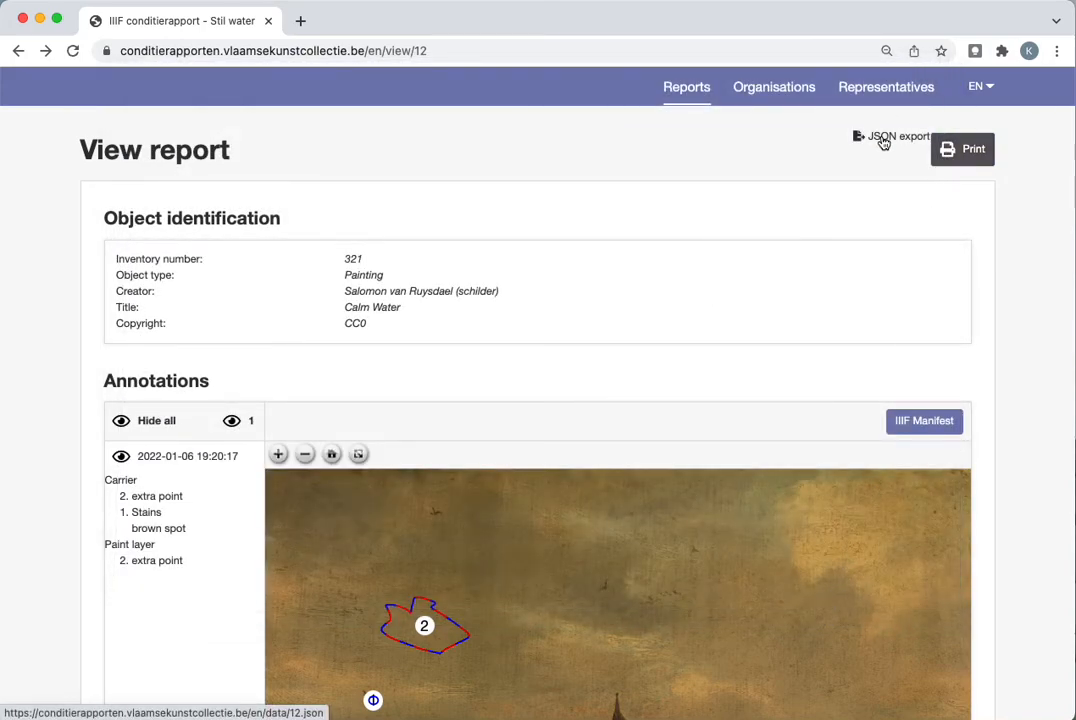
Open the report's JSON export, examine its prefilled data, images and annotations, and return to the report
left_click(885, 143)
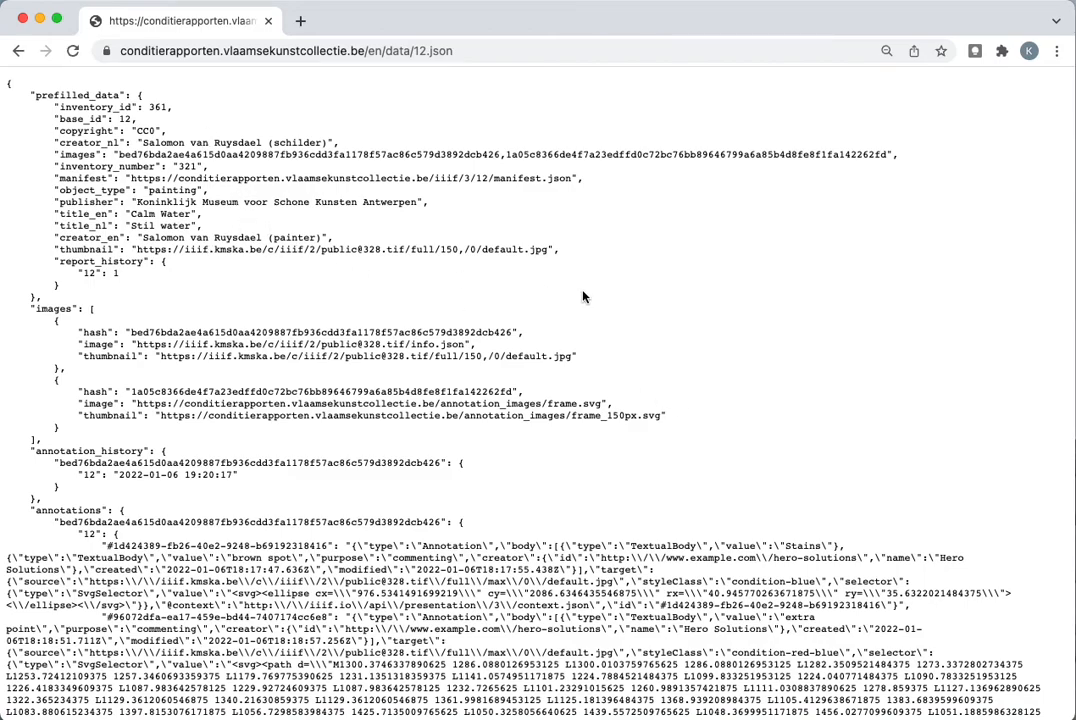
scroll(715, 324, "down", 3)
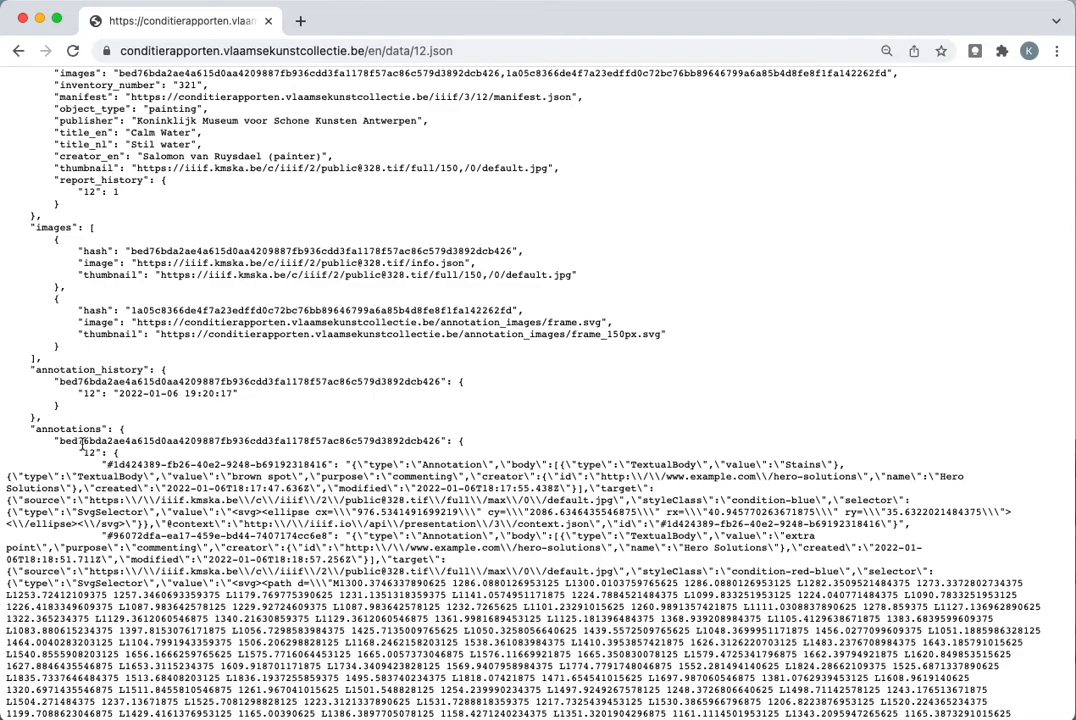
scroll(90, 535, "down", 5)
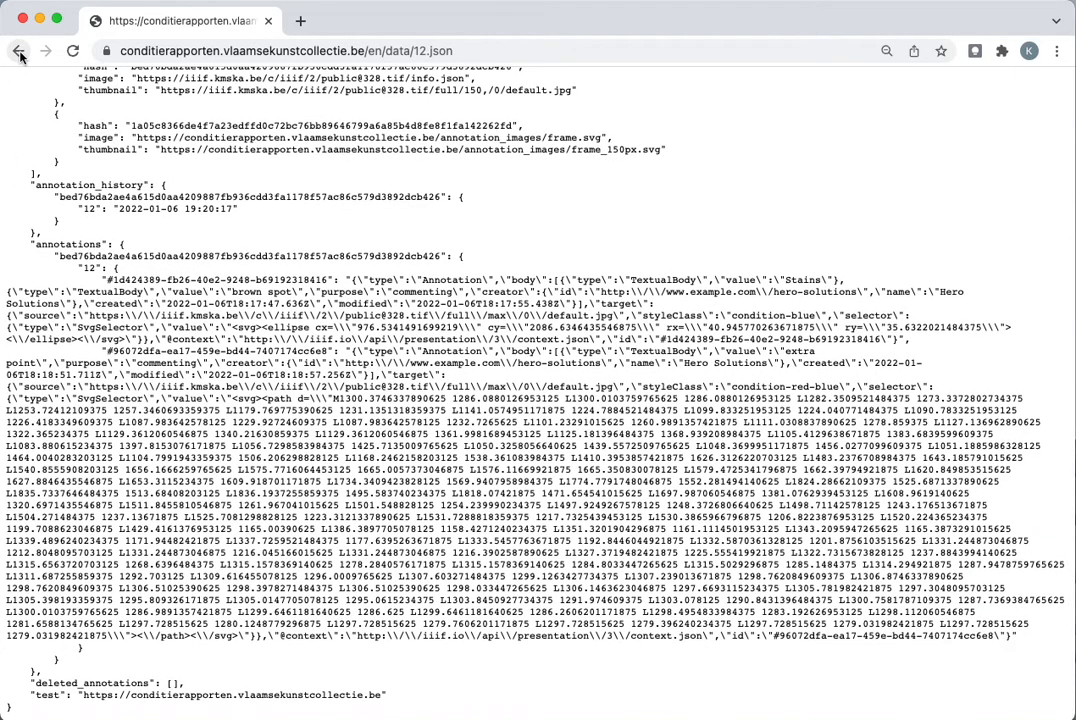
left_click(19, 53)
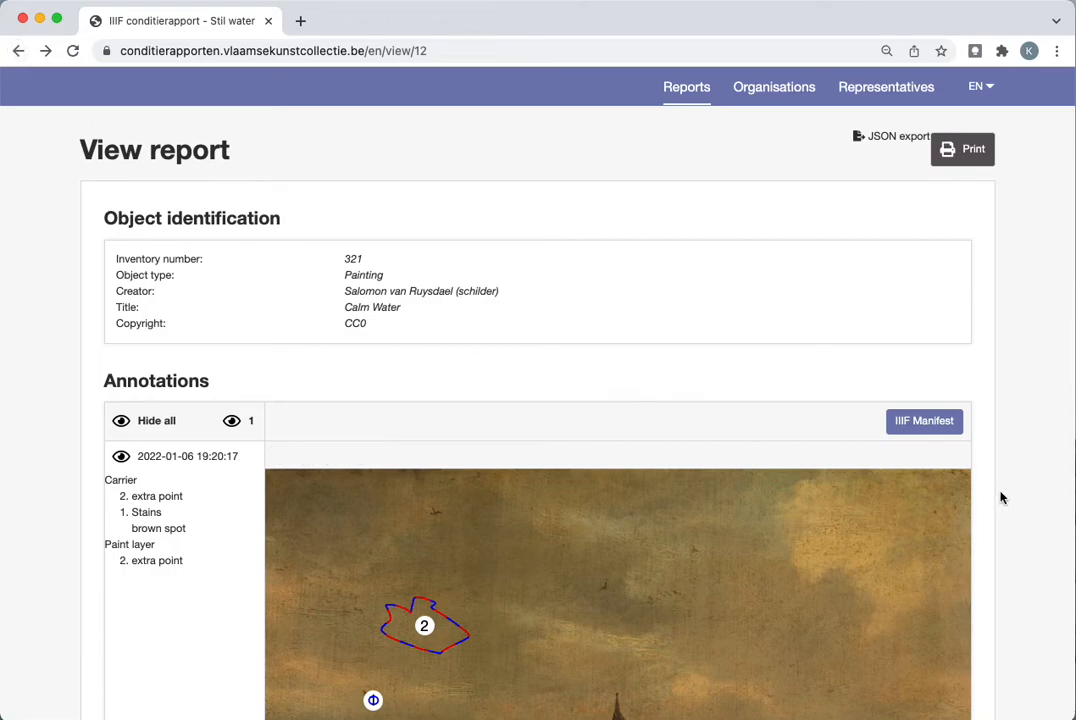
Open the report's IIIF manifest and examine its metadata, canvases and annotation entries
scroll(1002, 497, "down", 5)
left_click(922, 210)
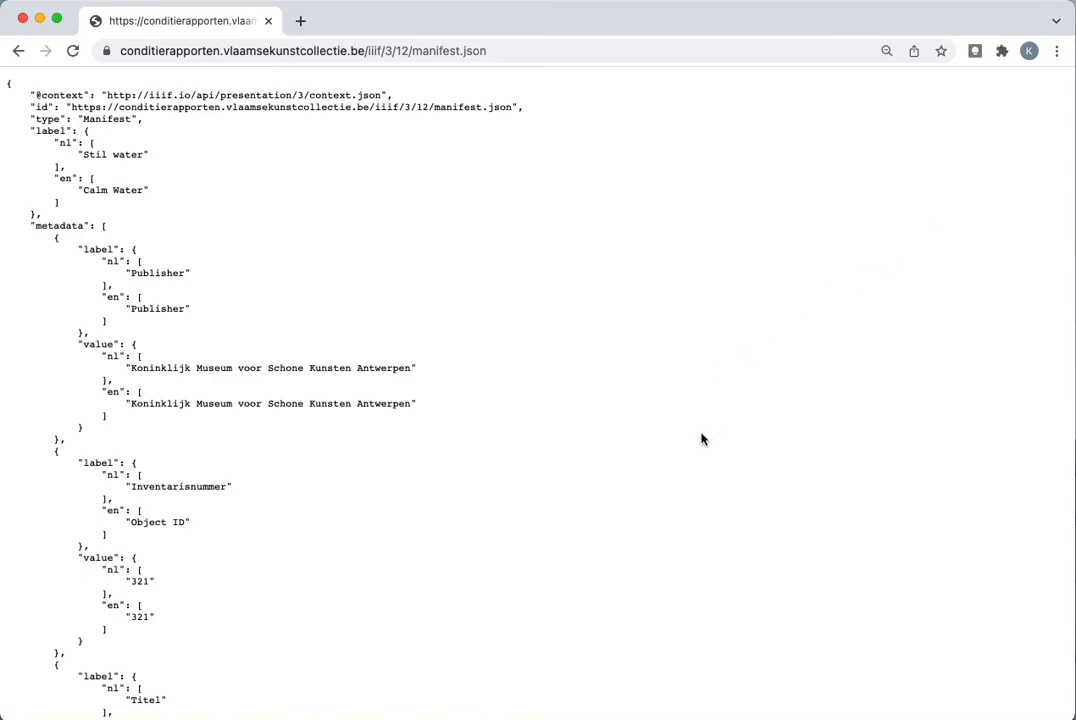
scroll(702, 439, "down", 5)
scroll(702, 439, "down", 13)
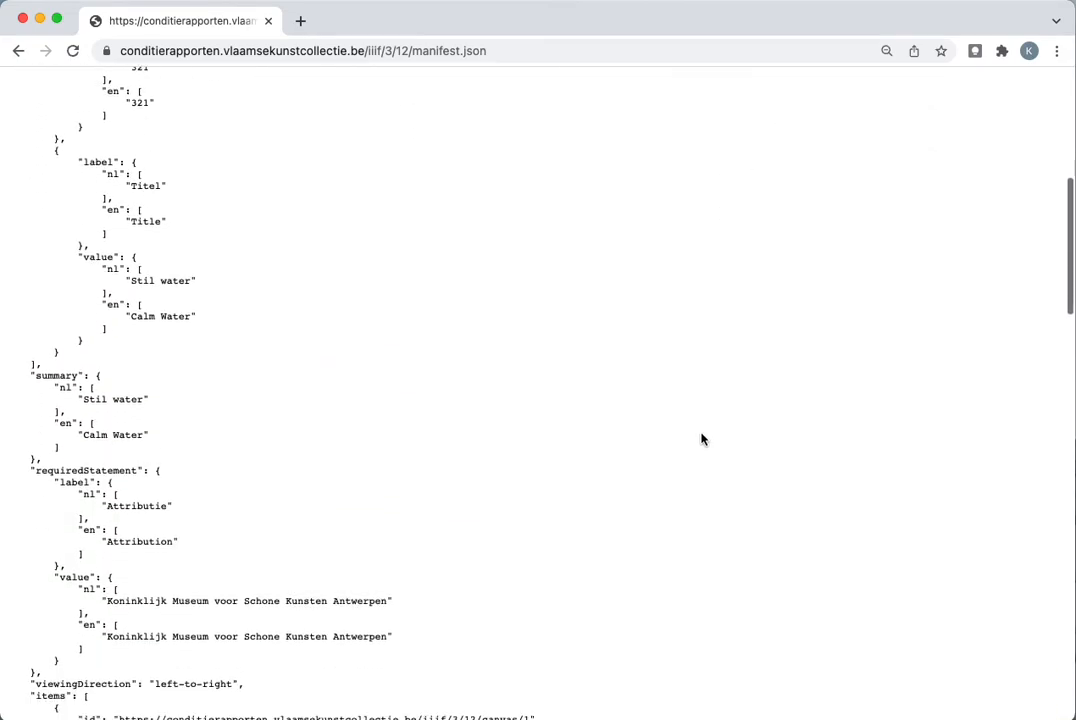
scroll(702, 439, "down", 3)
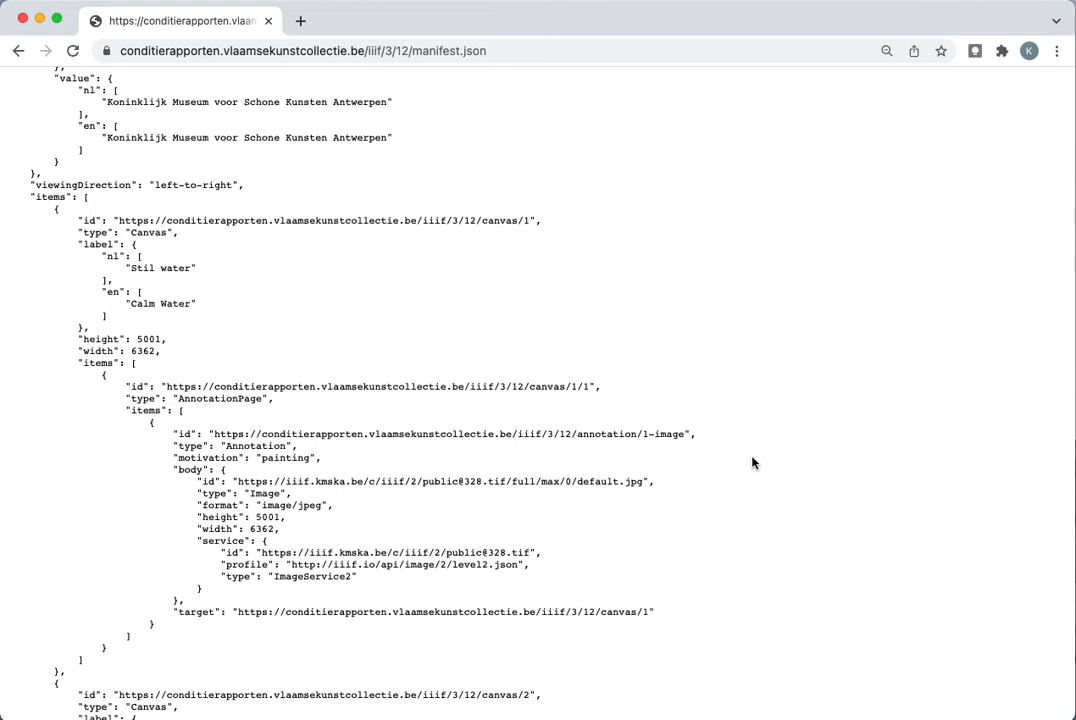
scroll(753, 462, "down", 4)
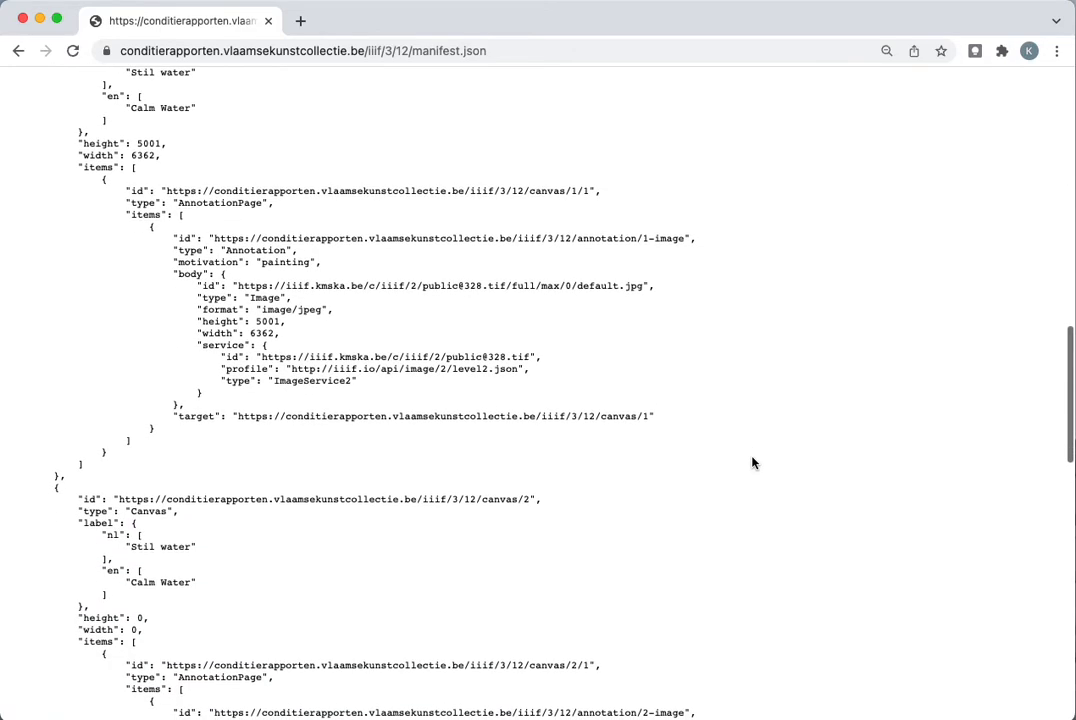
scroll(753, 462, "down", 3)
scroll(616, 428, "down", 12)
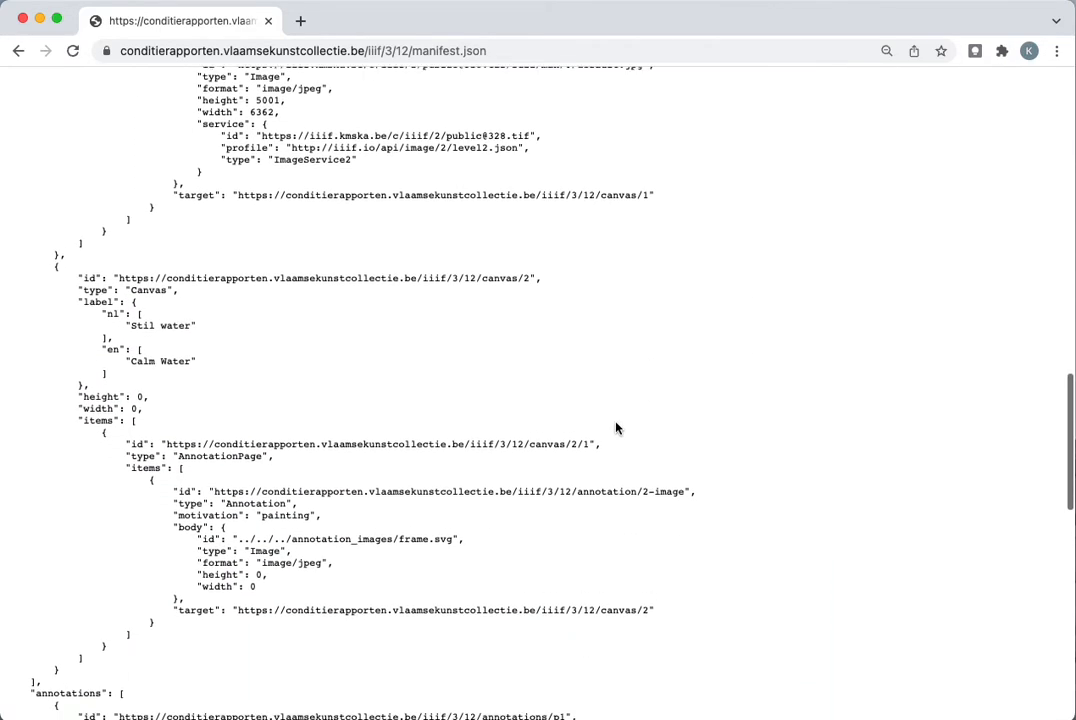
scroll(616, 428, "down", 1)
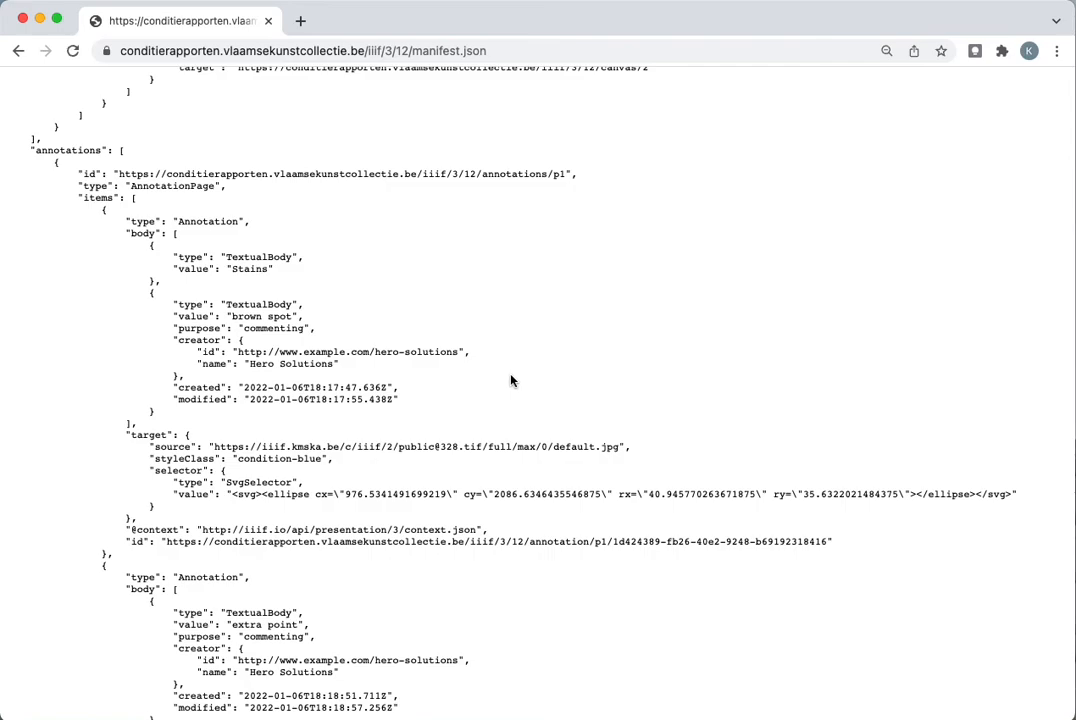
Return to the report view and look over the annotated painting and the attached images
left_click(18, 53)
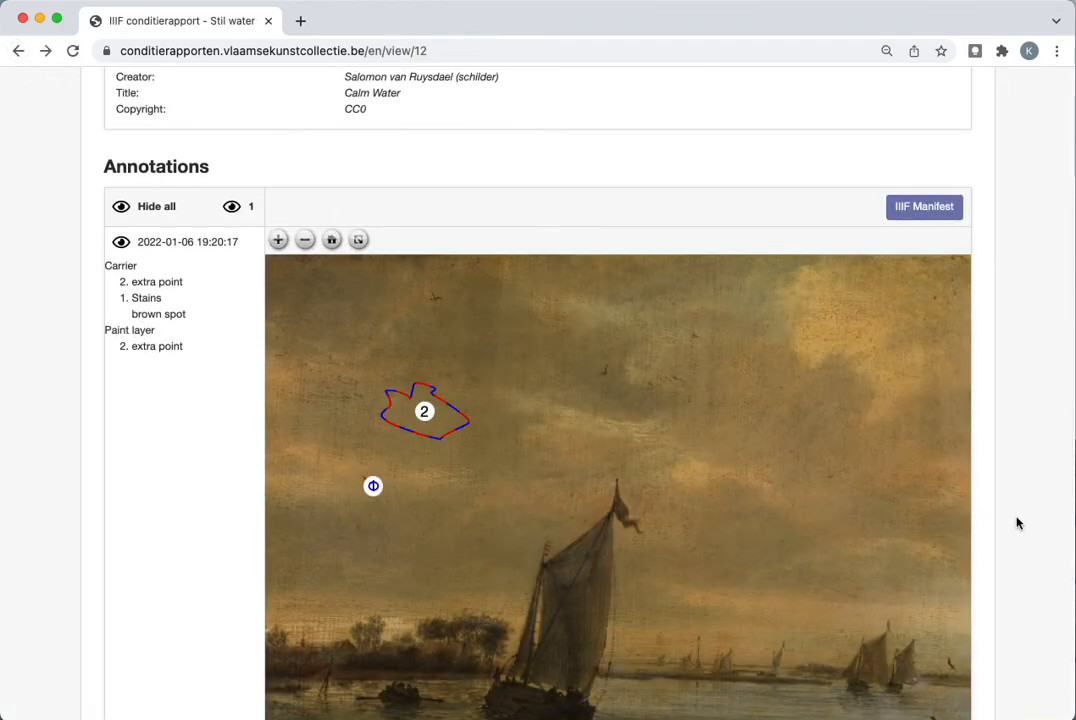
scroll(1018, 519, "down", 5)
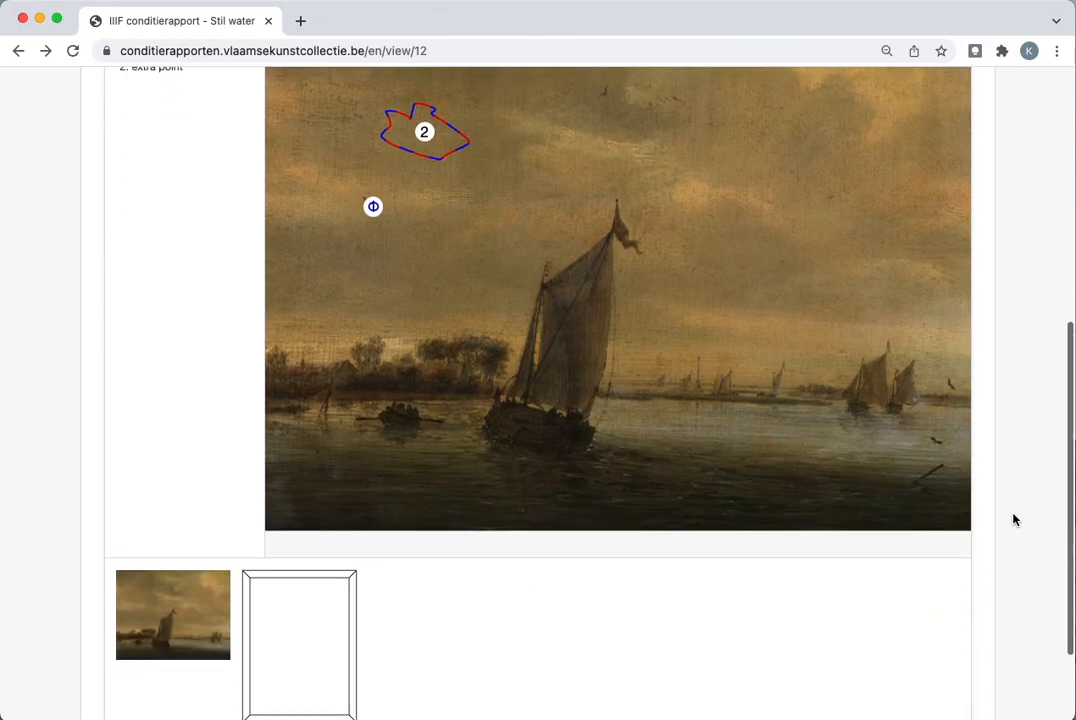
scroll(1015, 519, "down", 1)
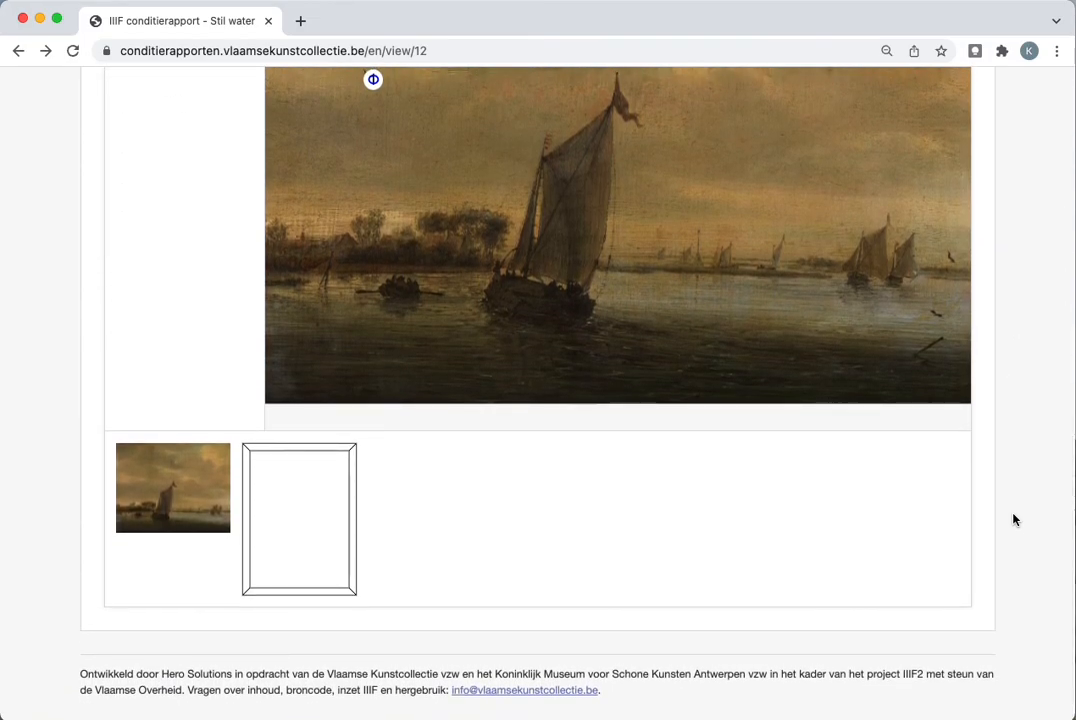